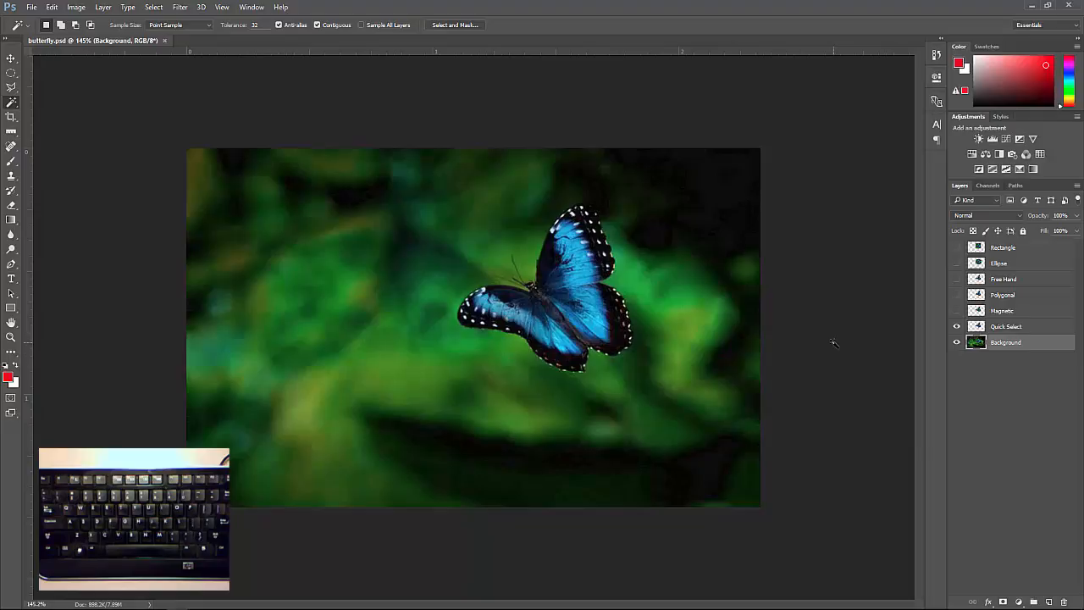
# Try selecting the green and dark background areas around the butterfly with the Magic Wand, adding regions, and clear the selection
pyautogui.click(11, 103)
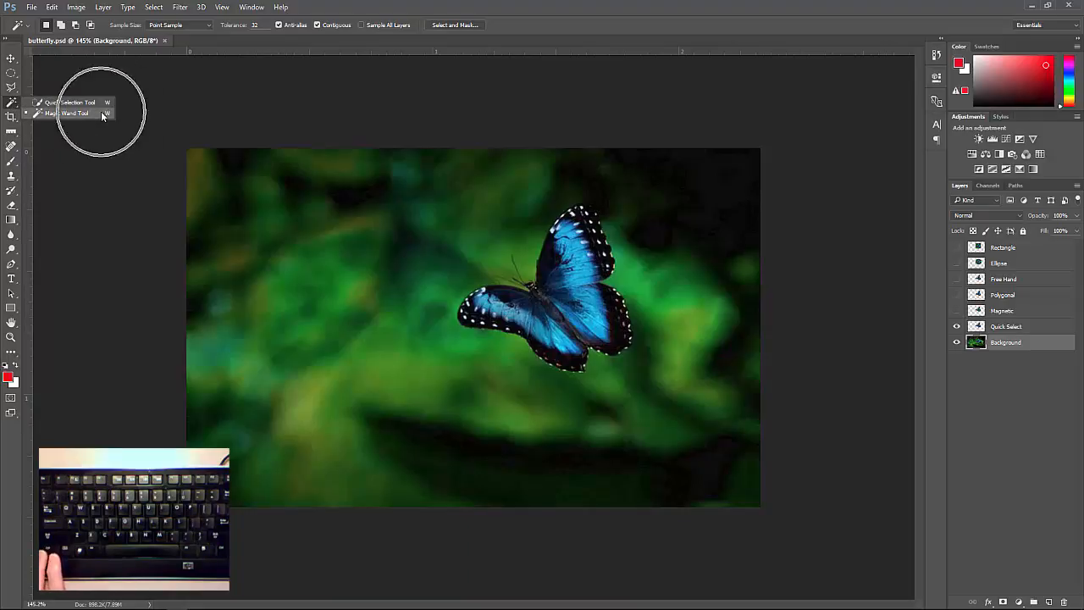
pyautogui.click(81, 113)
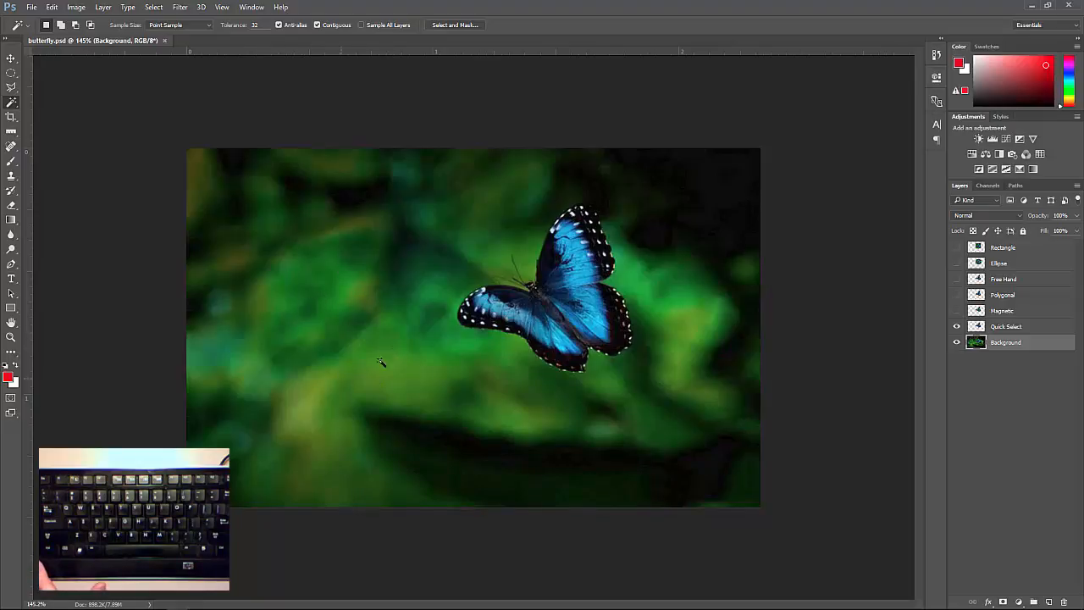
pyautogui.click(349, 293)
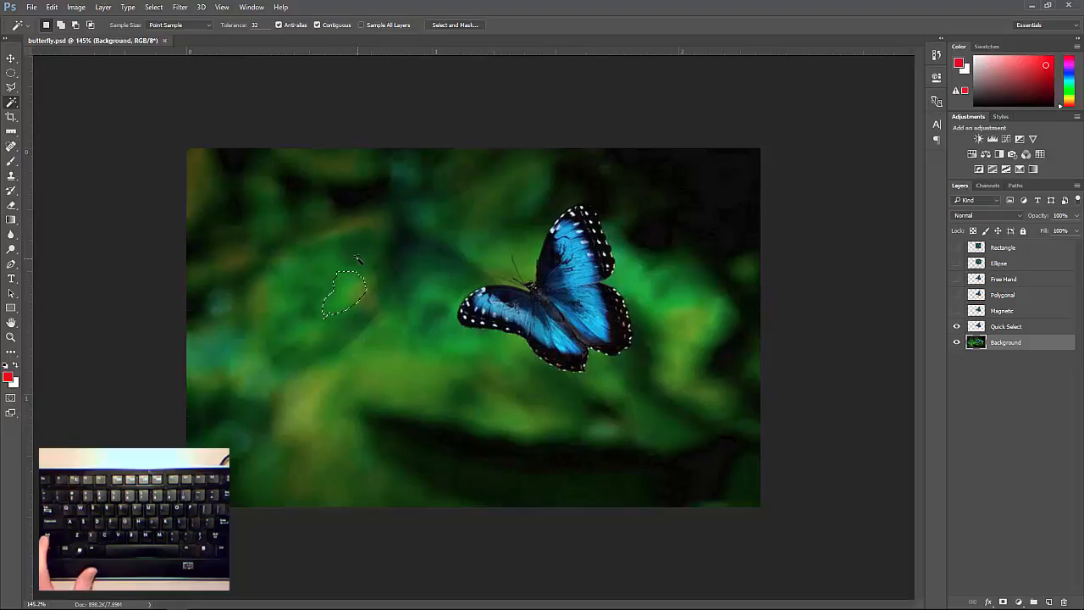
pyautogui.keyDown('shift'); pyautogui.click(348, 283); pyautogui.keyUp('shift')
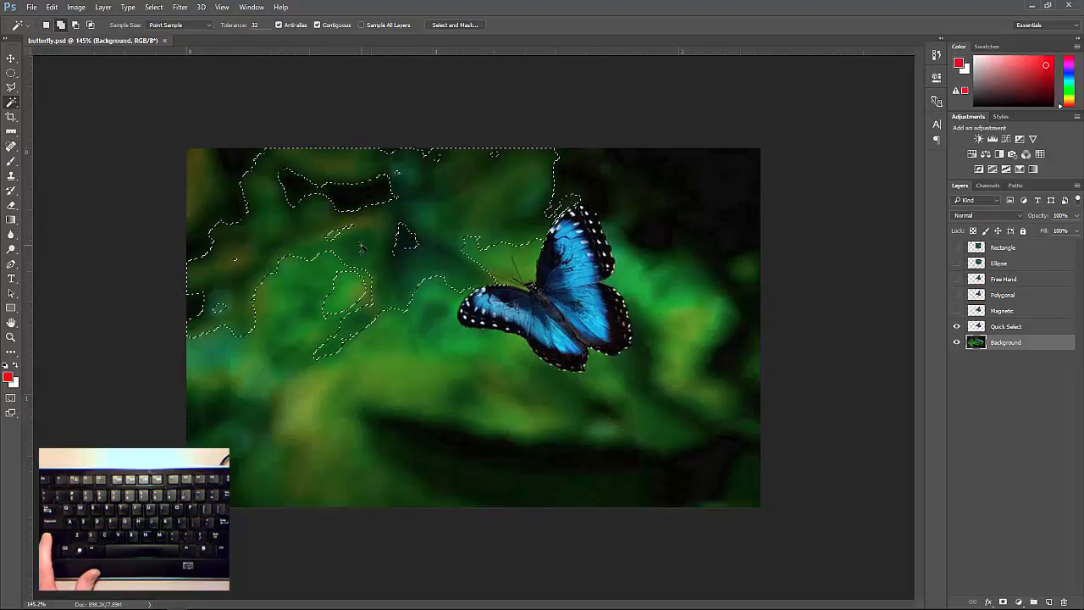
pyautogui.keyDown('shift'); pyautogui.click(432, 408); pyautogui.keyUp('shift')
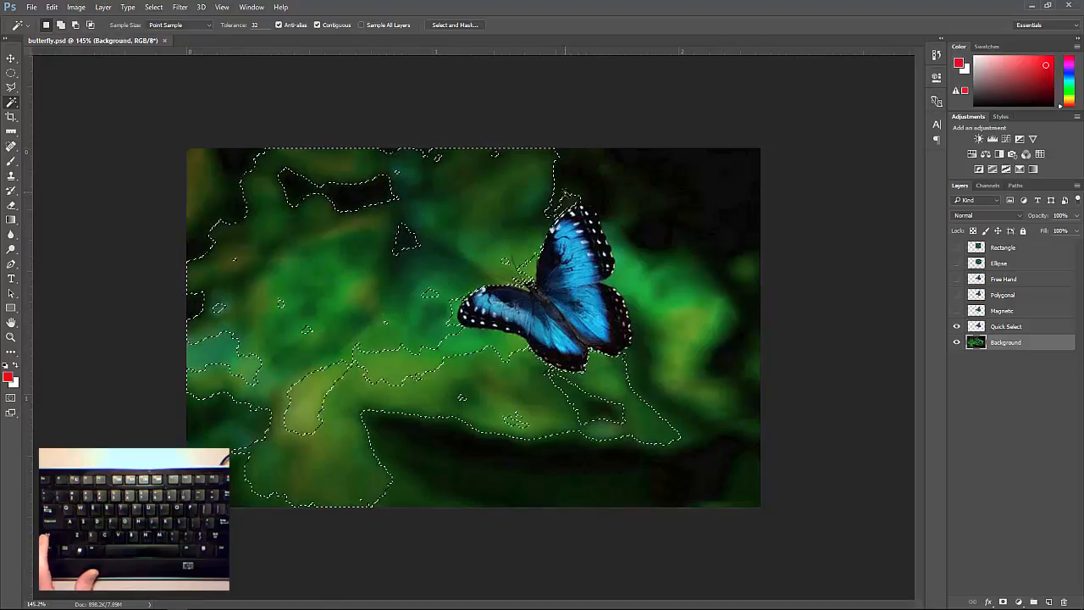
pyautogui.keyDown('shift'); pyautogui.click(566, 185); pyautogui.keyUp('shift')
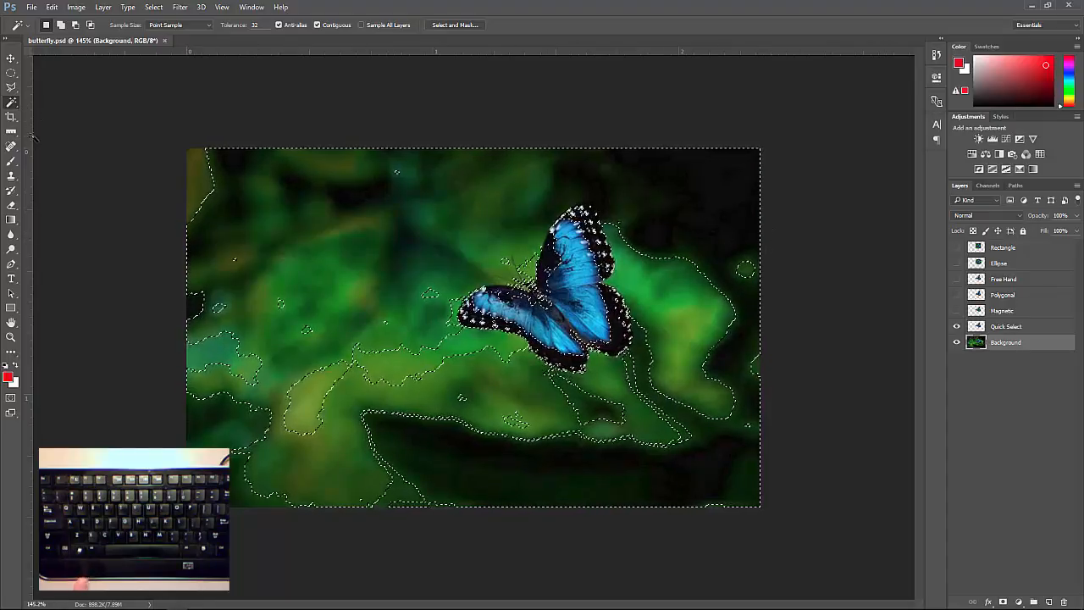
pyautogui.hotkey('ctrl', 'd')
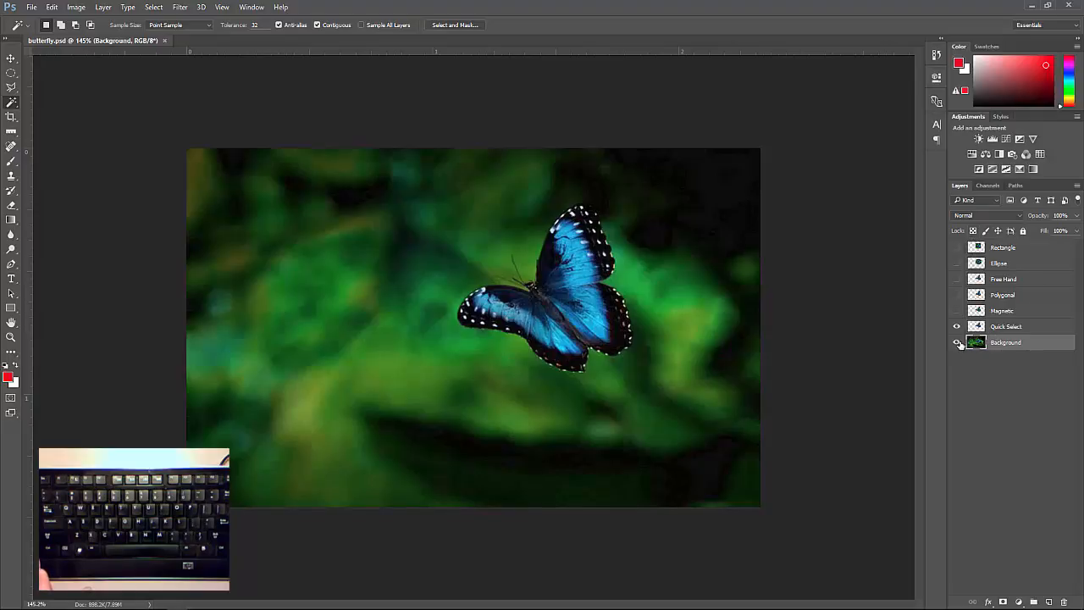
# Move the butterfly on the Quick Select layer to the left of the original butterfly, slightly lower than it
pyautogui.click(11, 61)
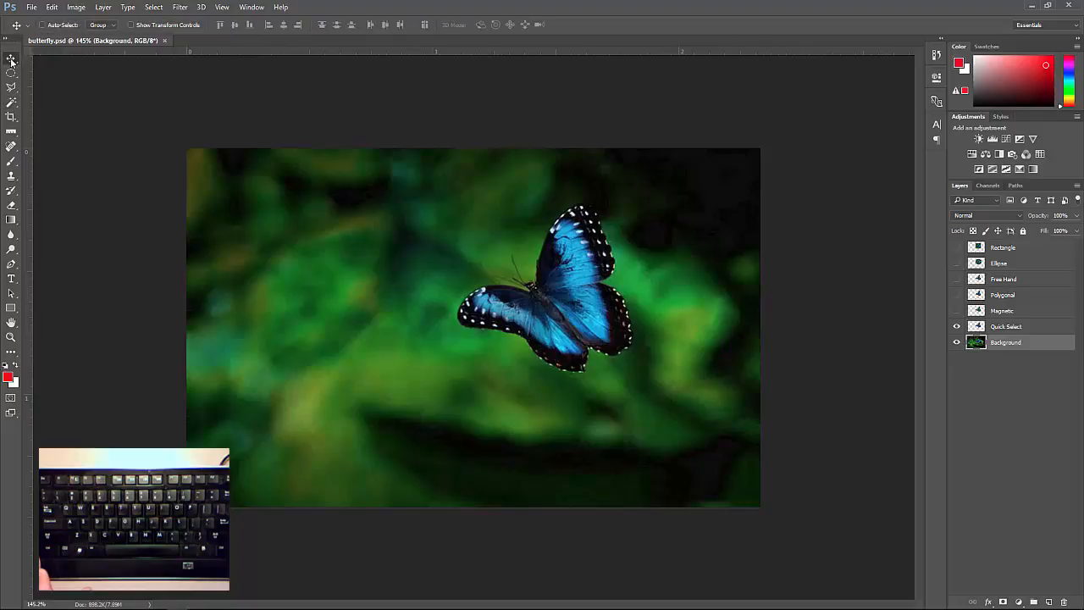
pyautogui.click(1005, 328)
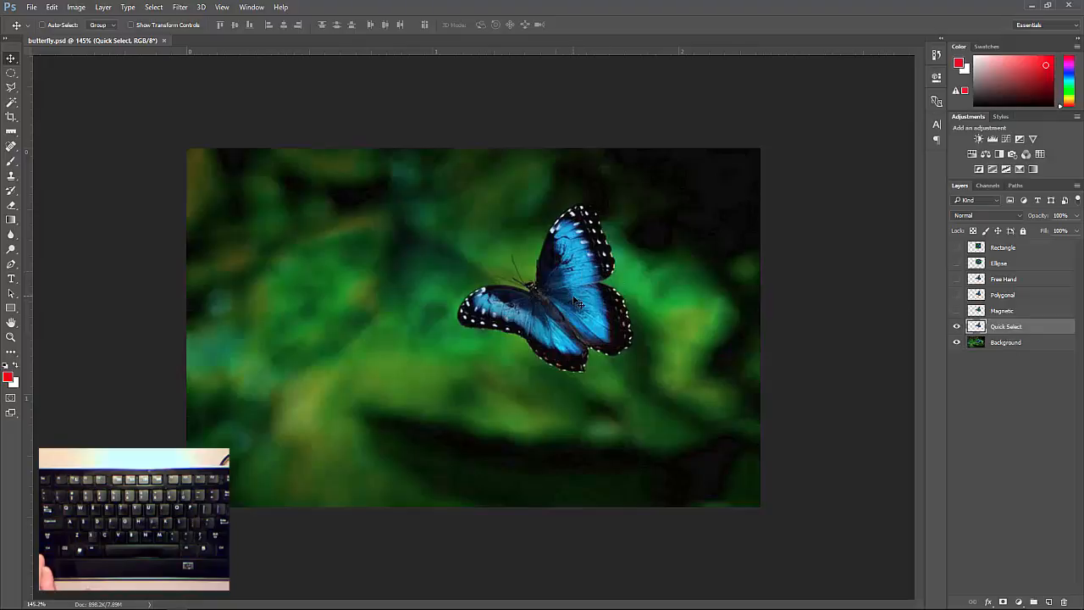
pyautogui.moveTo(575, 301); pyautogui.dragTo(343, 267)
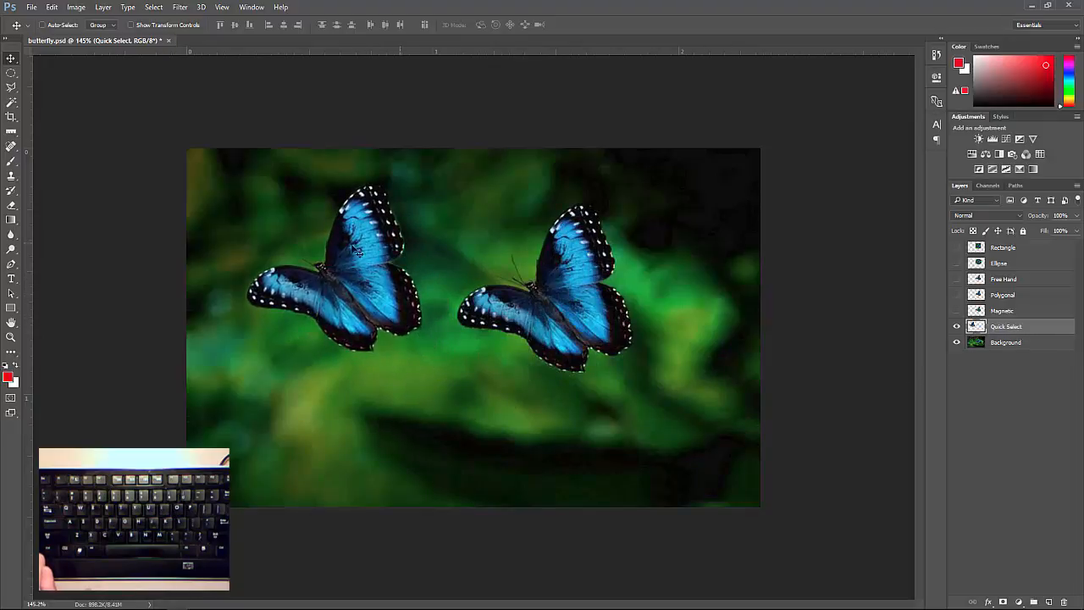
pyautogui.moveTo(373, 267); pyautogui.dragTo(404, 315)
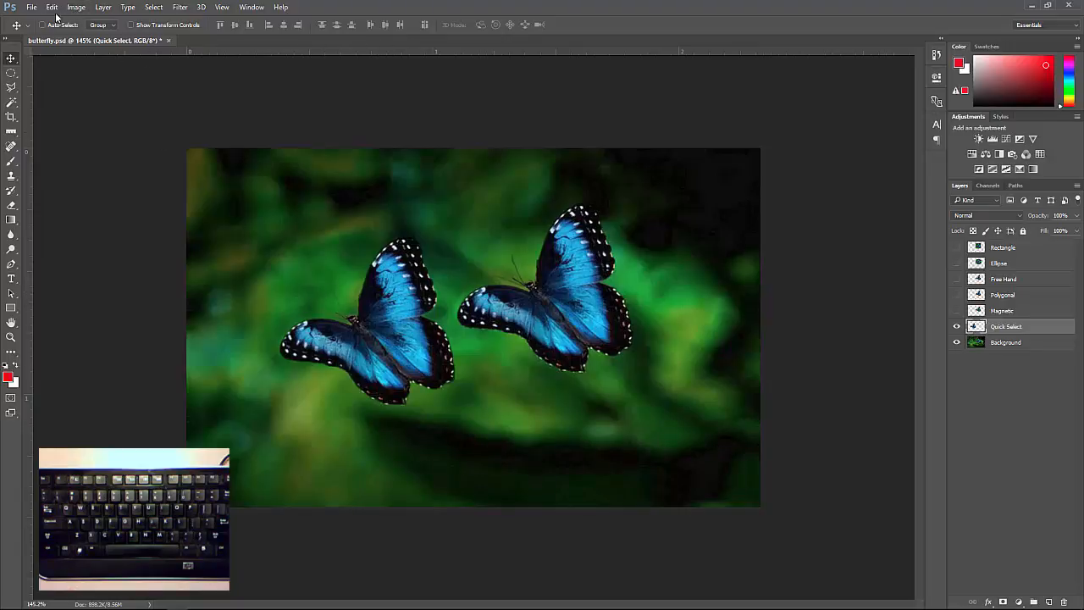
# Try shrinking the Quick Select butterfly with Free Transform to about 61% of its width and height
pyautogui.press('ctrl')
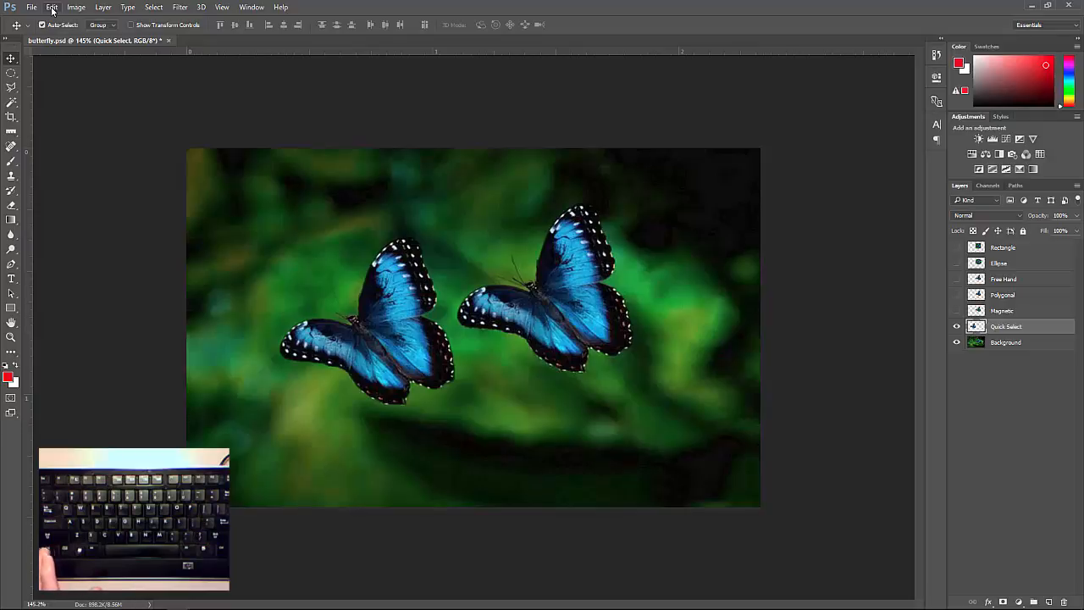
pyautogui.click(52, 8)
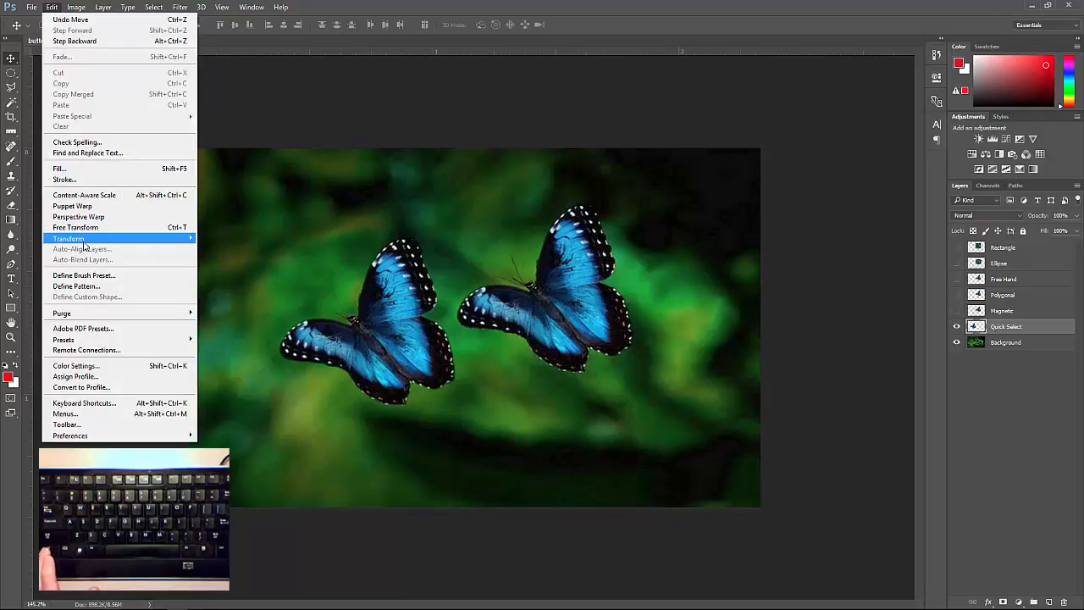
pyautogui.moveTo(85, 241)
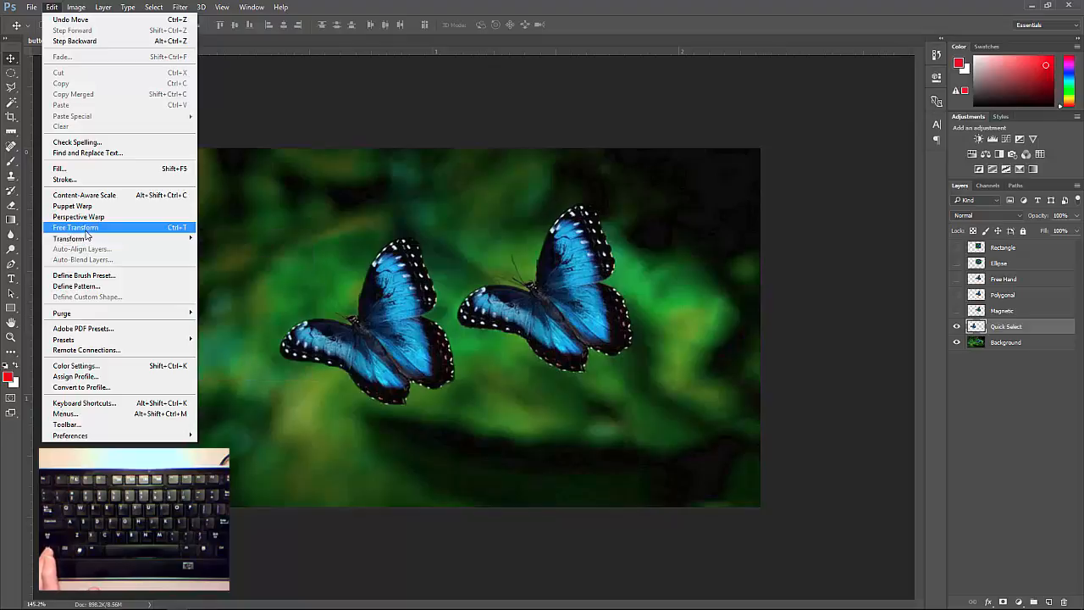
pyautogui.click(86, 230)
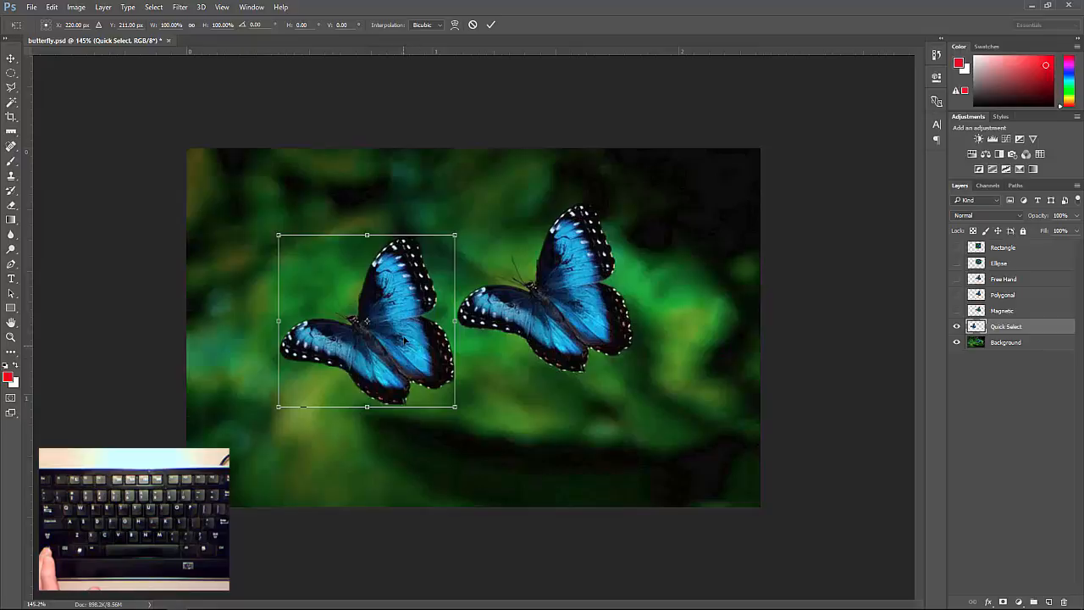
pyautogui.rightClick(405, 296)
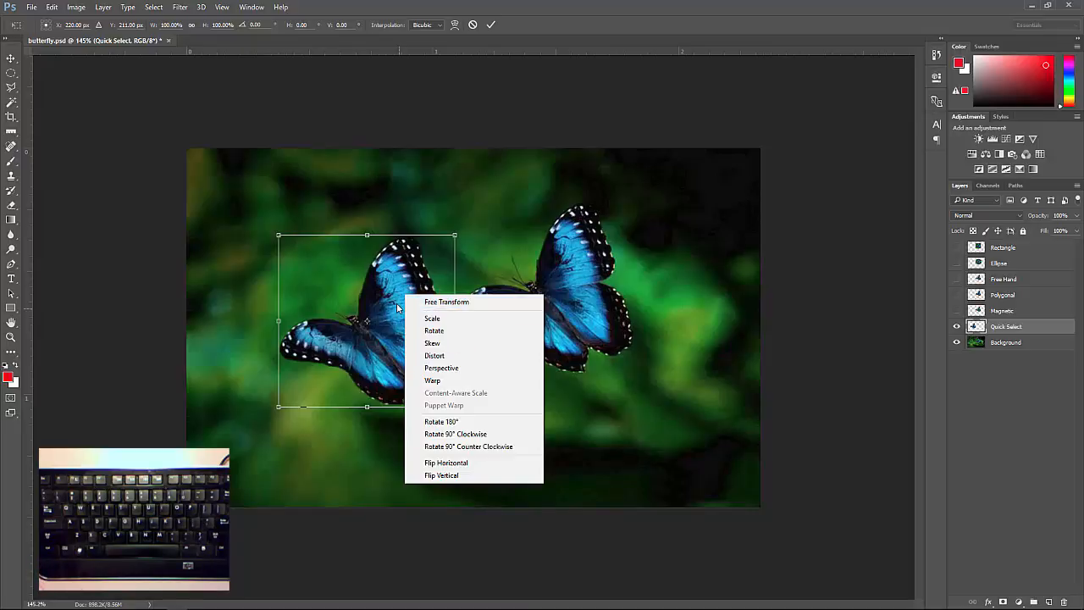
pyautogui.click(414, 280)
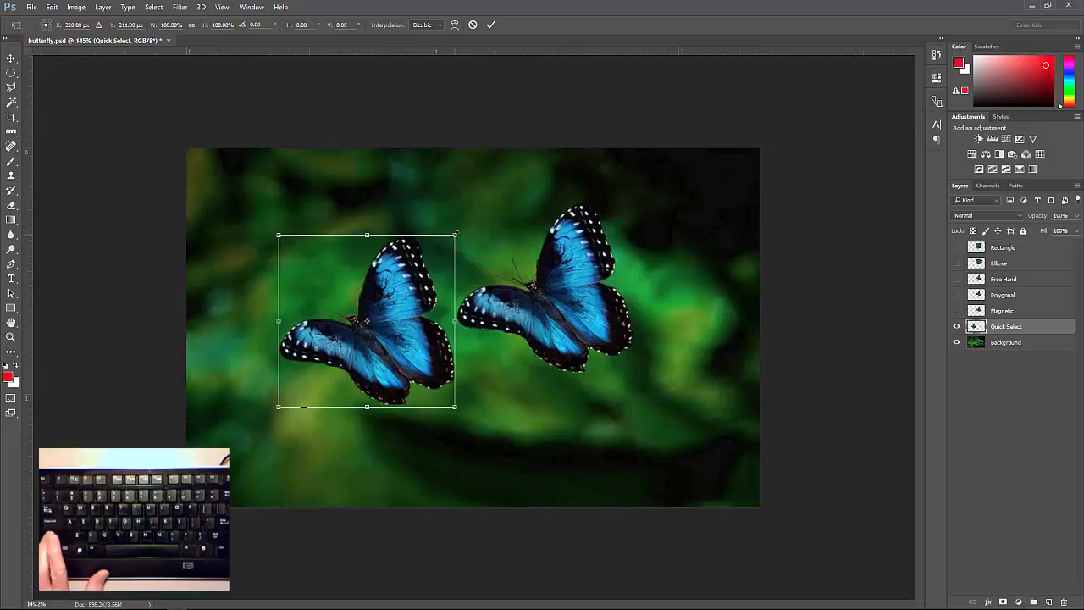
pyautogui.moveTo(456, 235); pyautogui.dragTo(410, 245)
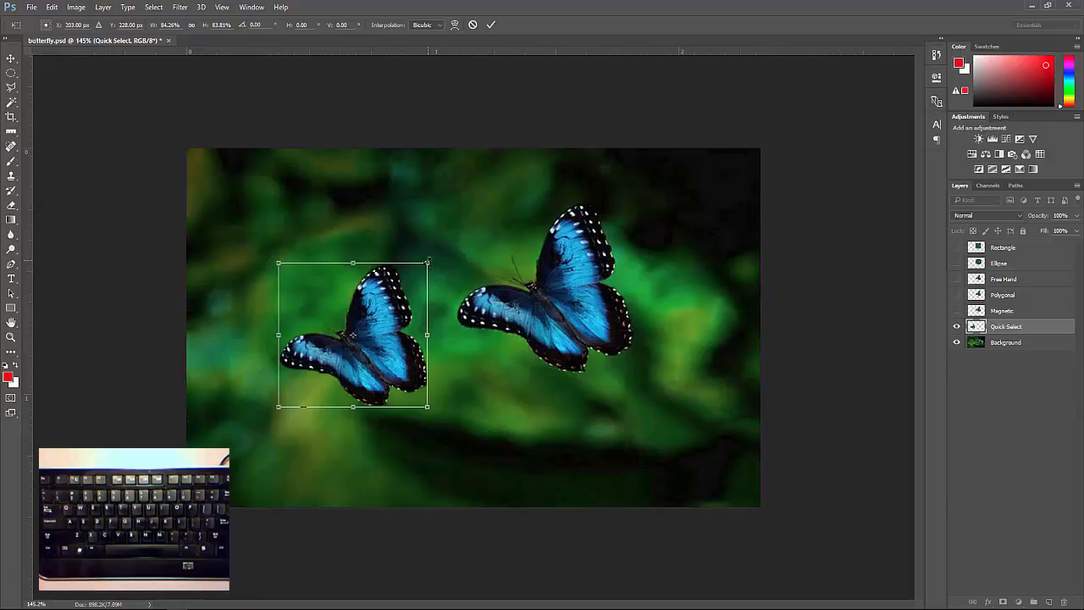
pyautogui.moveTo(427, 262); pyautogui.dragTo(395, 272)
pyautogui.moveTo(327, 330); pyautogui.dragTo(404, 339)
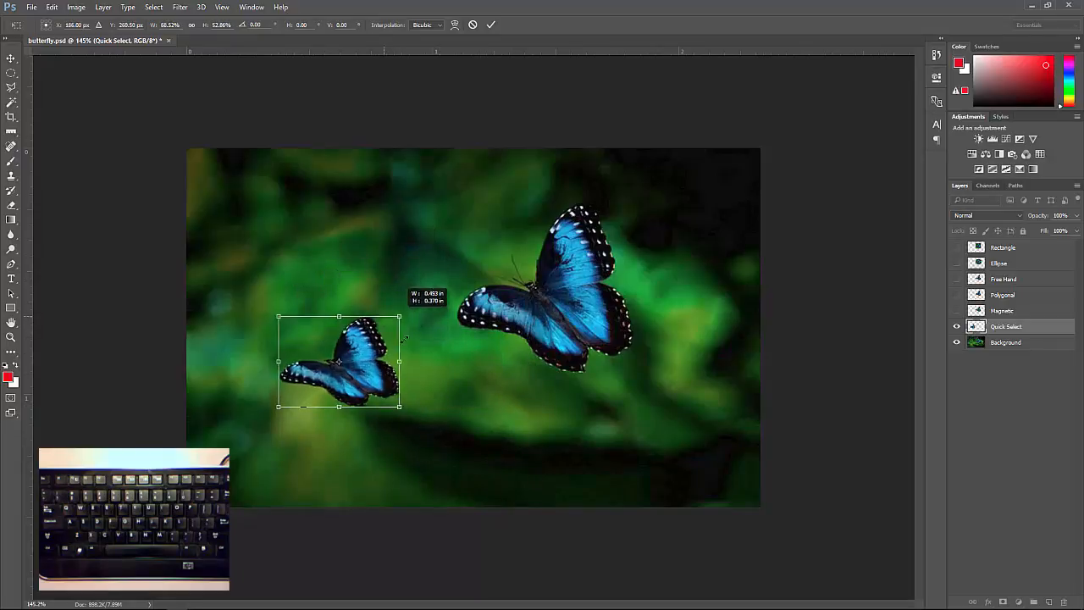
pyautogui.moveTo(404, 296)
pyautogui.mouseDown()
pyautogui.moveTo(349, 349)
pyautogui.moveTo(447, 248)
pyautogui.moveTo(354, 315)
pyautogui.moveTo(428, 260)
pyautogui.moveTo(426, 280)
pyautogui.moveTo(378, 334)
pyautogui.moveTo(387, 301)
pyautogui.mouseUp()
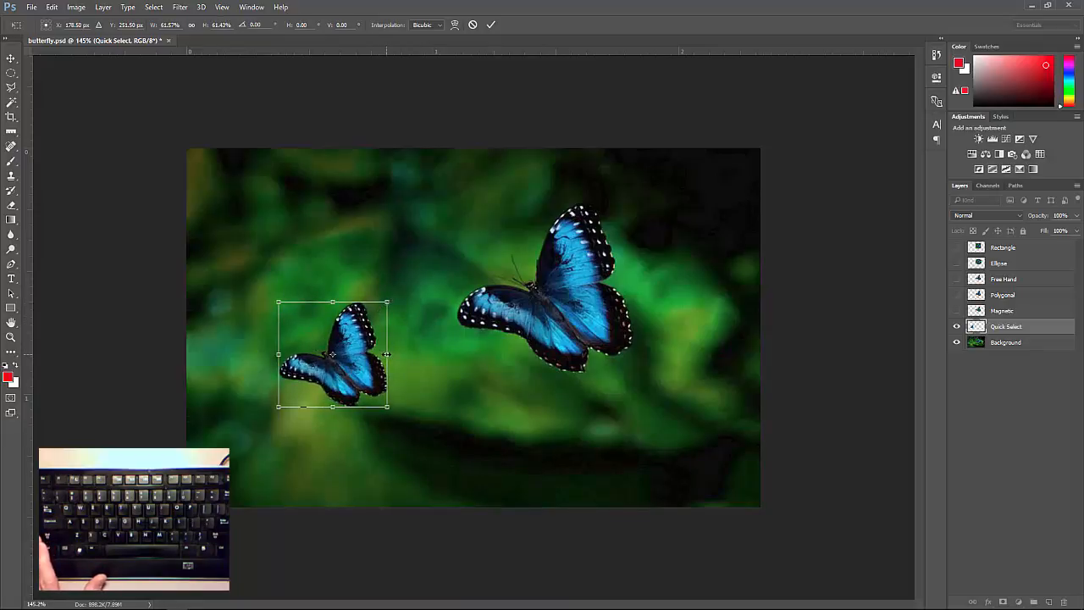
# Try squeezing the butterfly to about 34% width and stretching it to about 93% height, and cancel the transform
pyautogui.moveTo(345, 356); pyautogui.dragTo(388, 354)
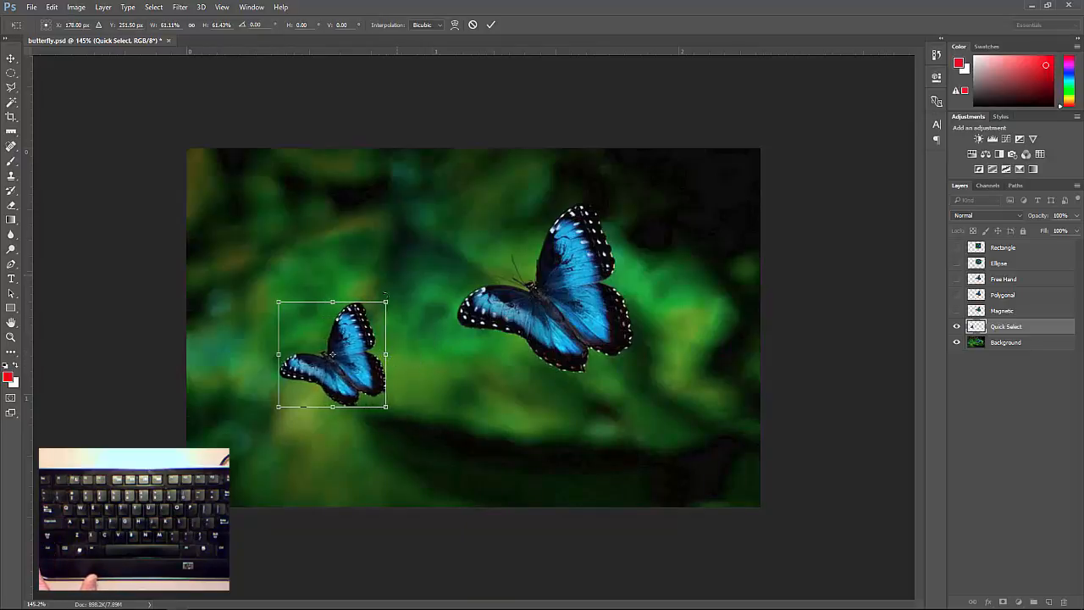
pyautogui.moveTo(387, 354); pyautogui.dragTo(339, 354)
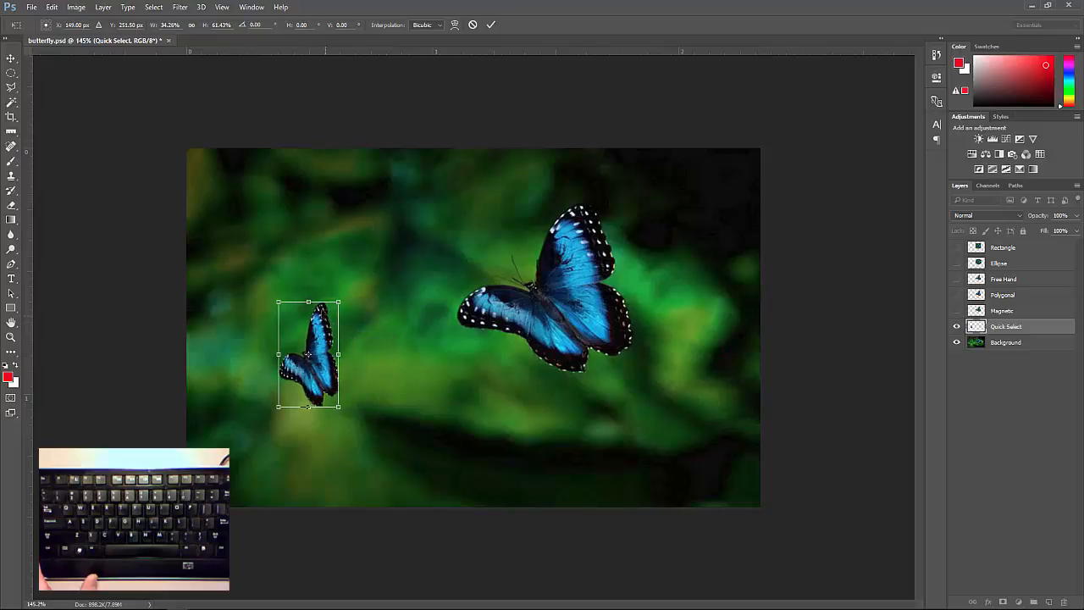
pyautogui.moveTo(309, 289); pyautogui.dragTo(309, 246)
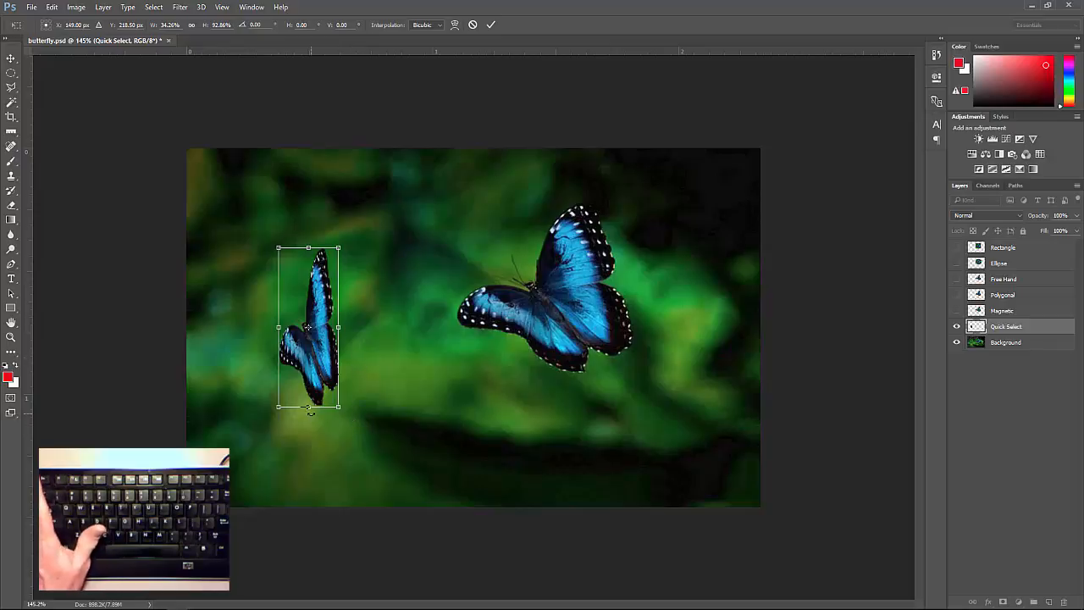
pyautogui.press('Escape')
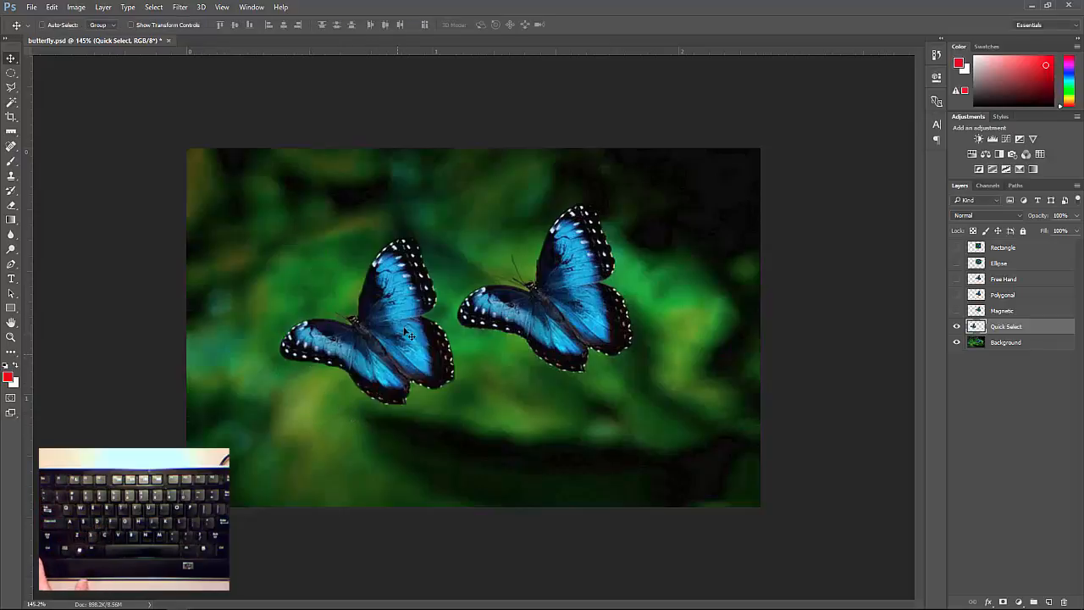
# Scale the Quick Select butterfly proportionally to 50% with Free Transform and rotate it about 90° clockwise
pyautogui.hotkey('ctrl', 't')
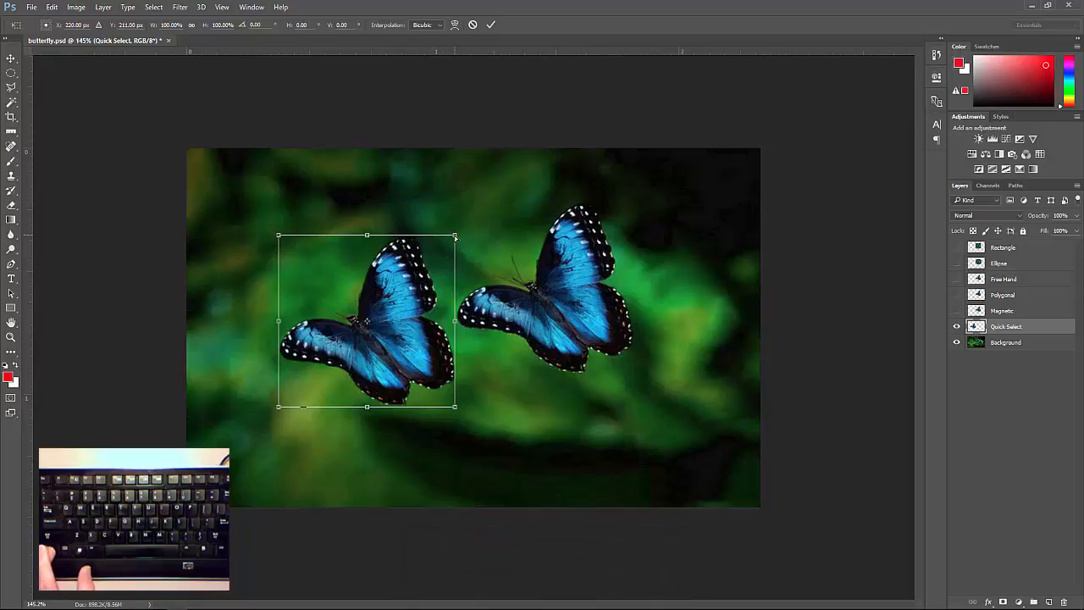
pyautogui.moveTo(455, 237); pyautogui.dragTo(367, 321)
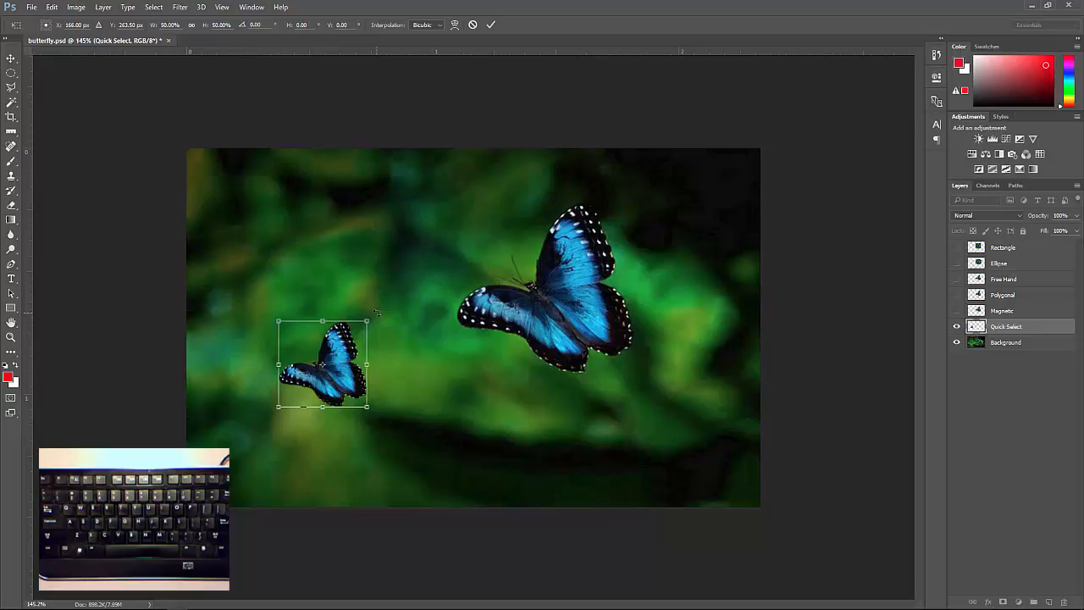
pyautogui.moveTo(377, 313); pyautogui.dragTo(367, 409)
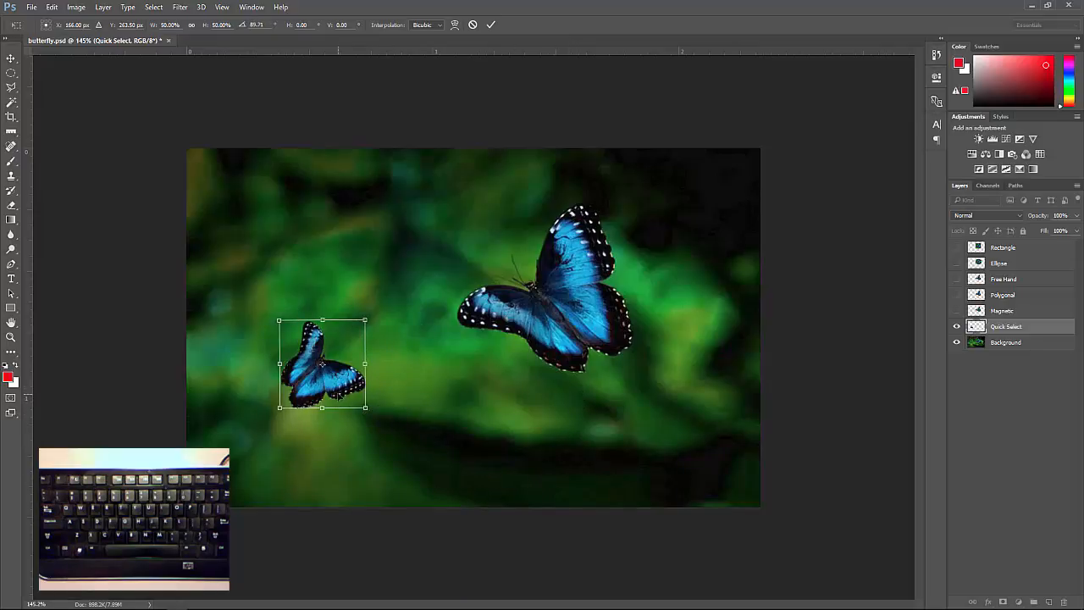
# Flip the small butterfly horizontally and vertically within the active transform
pyautogui.rightClick(341, 382)
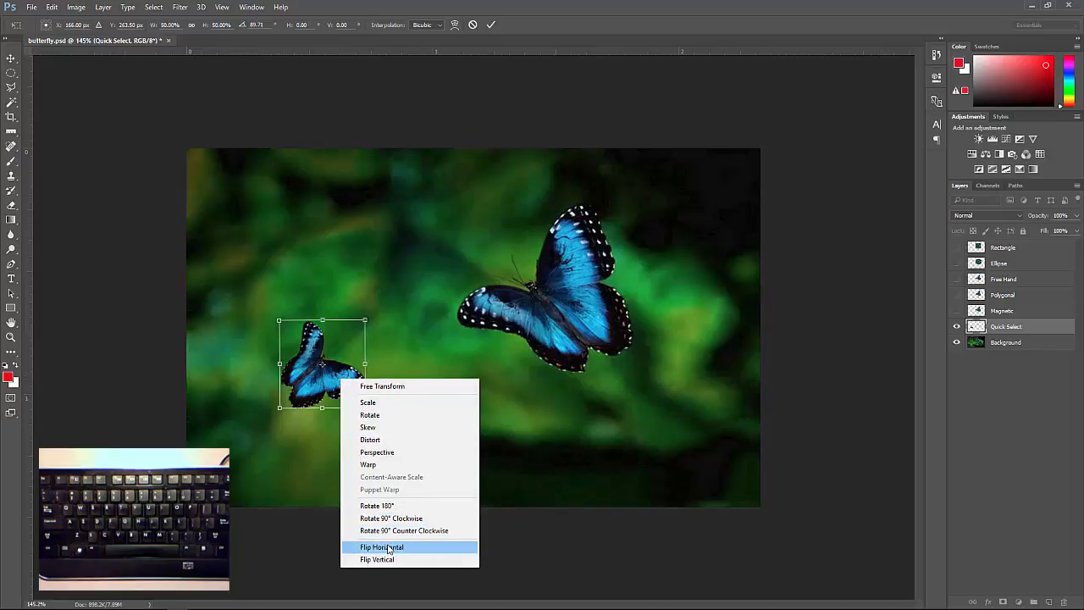
pyautogui.click(387, 546)
pyautogui.rightClick(332, 380)
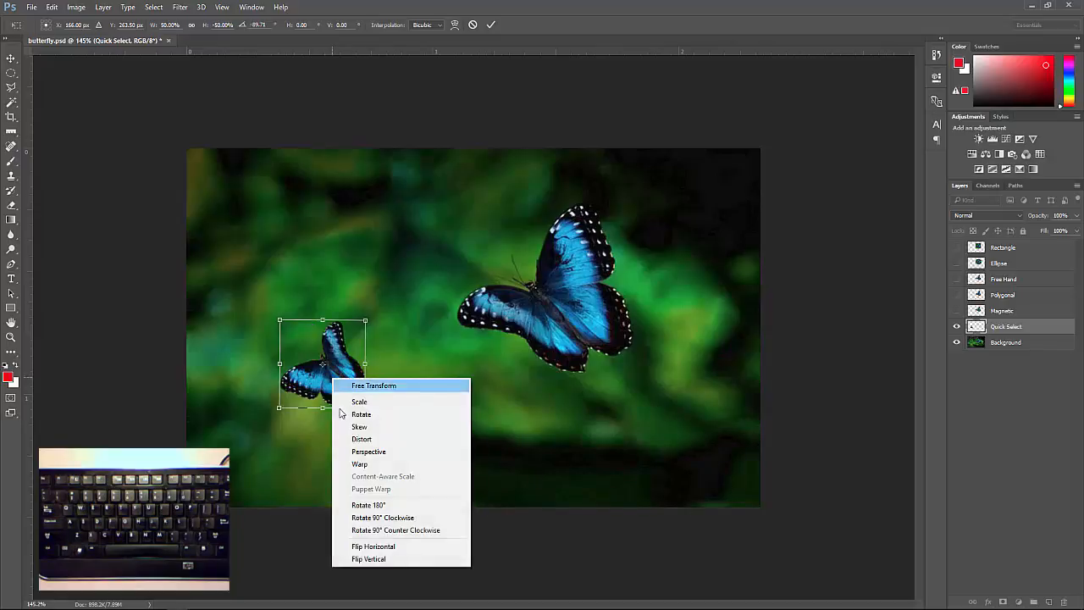
pyautogui.click(367, 560)
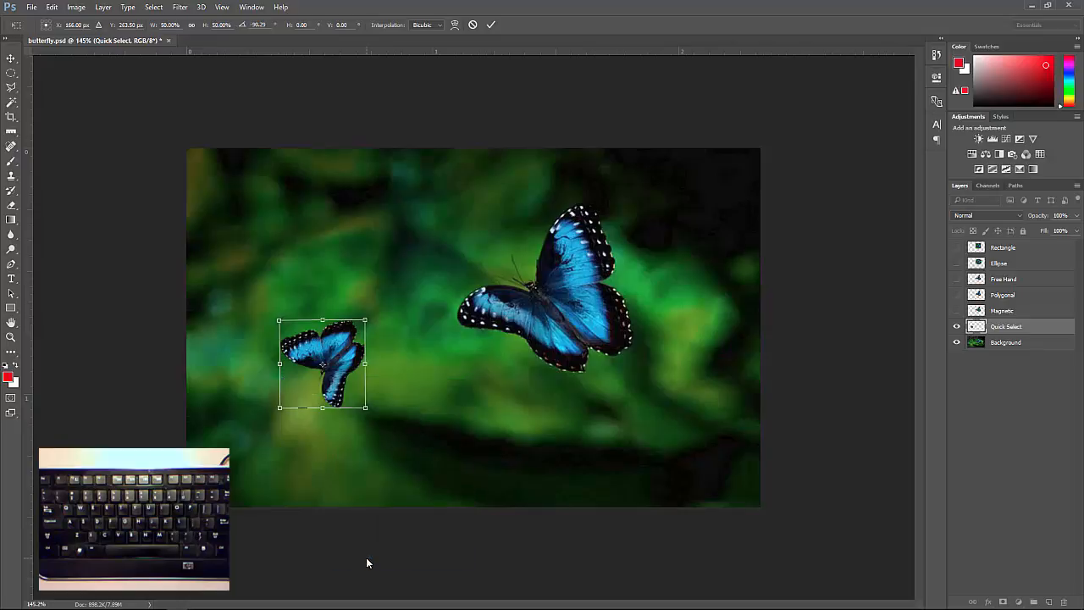
# Rotate the small butterfly upright, mirror it at about 43% width higher up beside the original, and apply the transform
pyautogui.moveTo(370, 308); pyautogui.dragTo(367, 405)
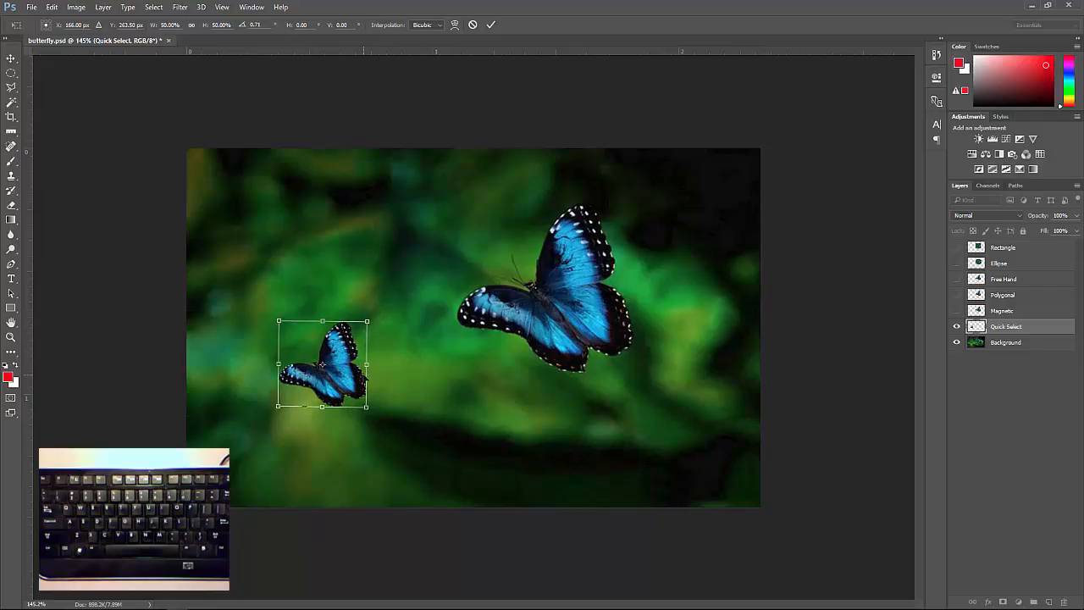
pyautogui.moveTo(367, 364); pyautogui.dragTo(372, 313)
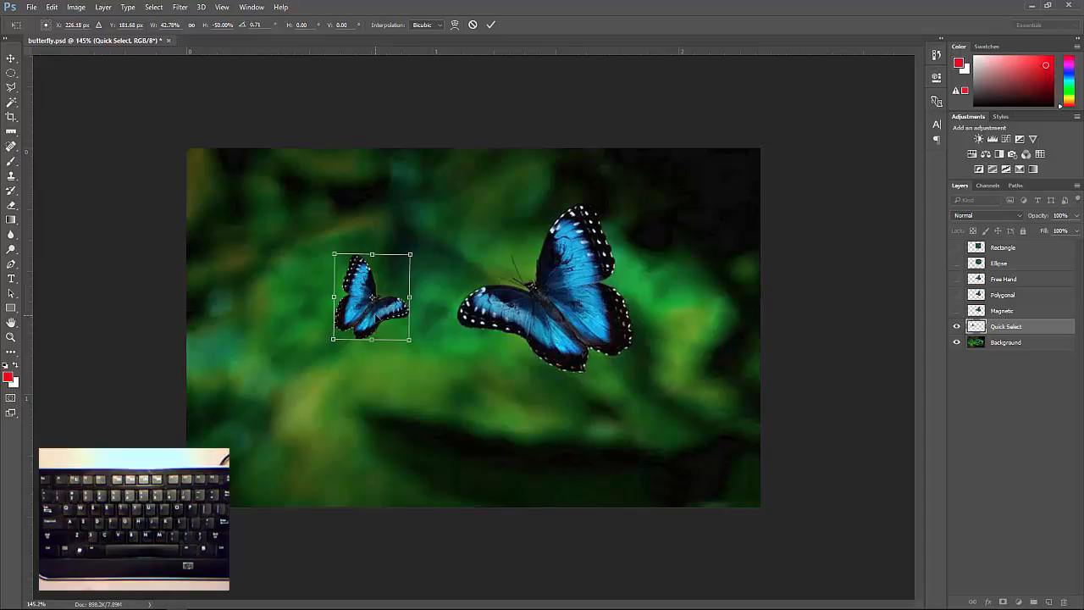
pyautogui.press('Return')
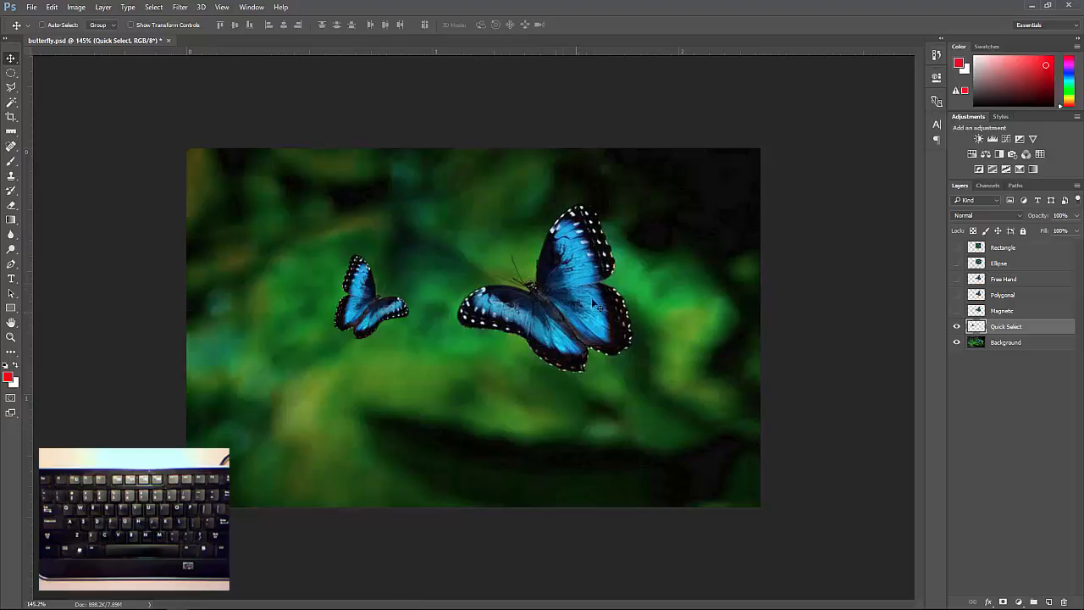
# Duplicate the Quick Select layer within butterfly.psd and name the copy Quick Select 2
pyautogui.rightClick(1010, 328)
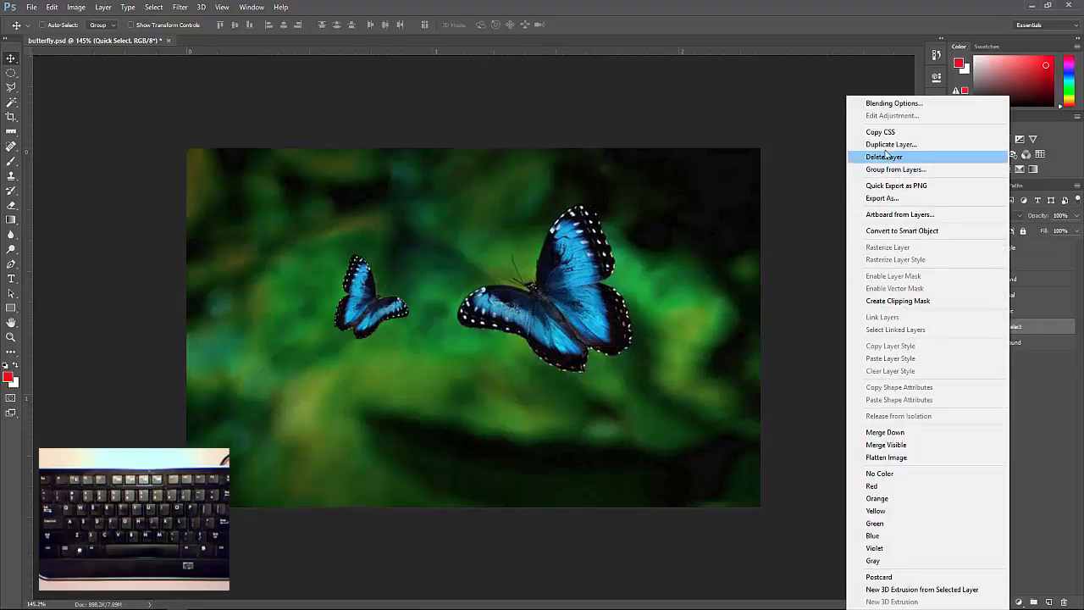
pyautogui.press('ctrl')
pyautogui.press('ctrl')
pyautogui.press('ctrl')
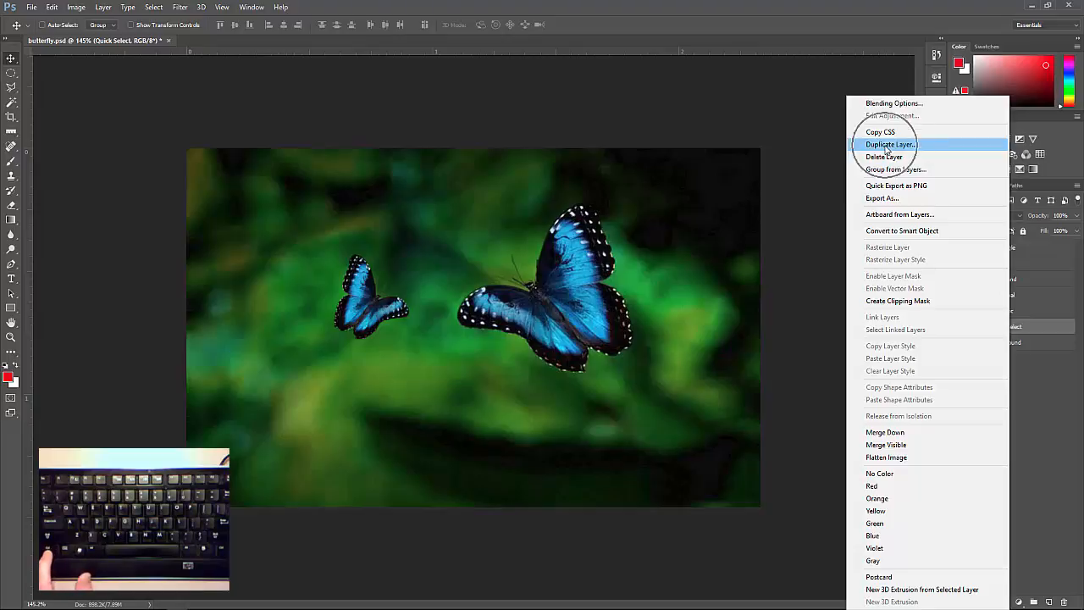
pyautogui.click(886, 145)
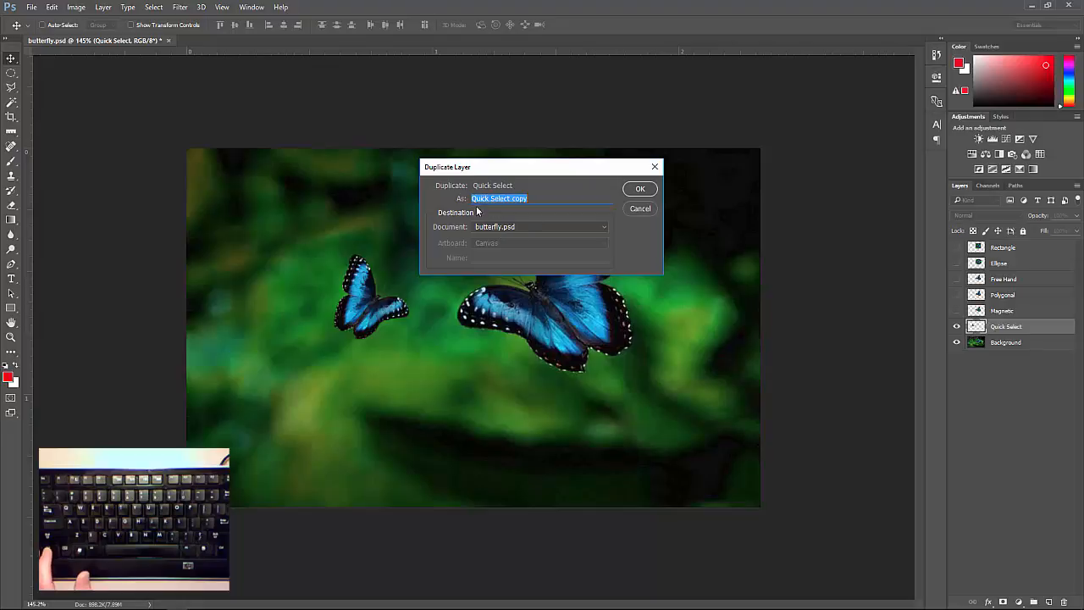
pyautogui.doubleClick(513, 200)
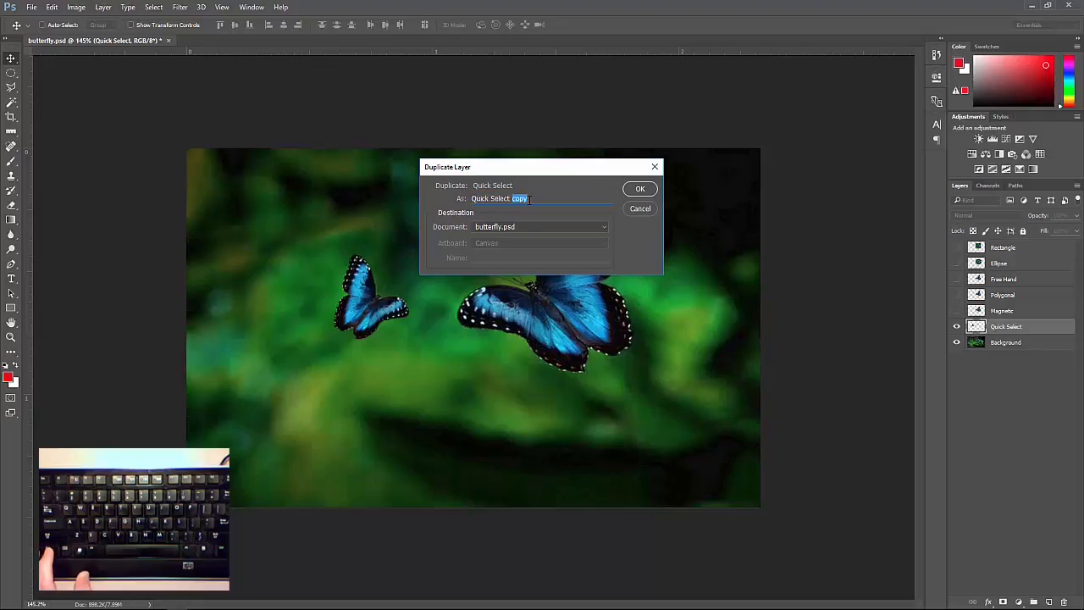
pyautogui.write('2')
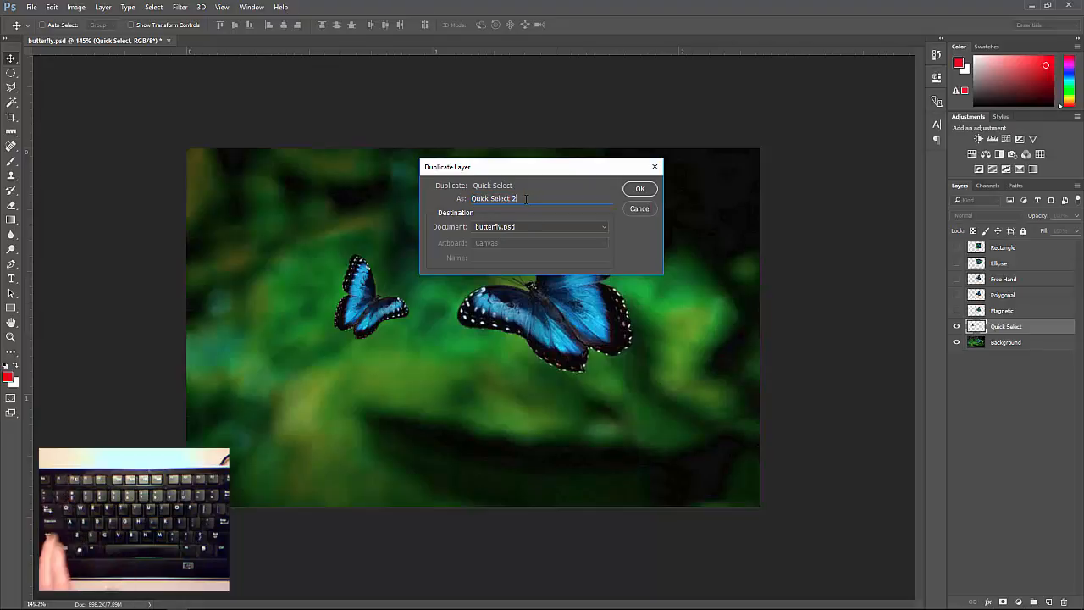
pyautogui.click(634, 194)
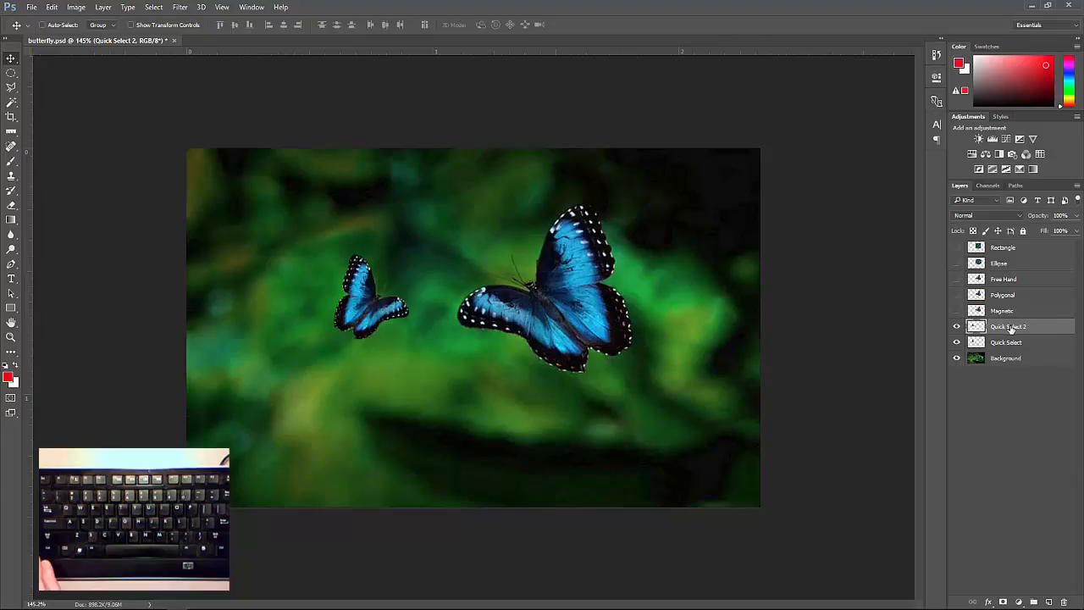
# Move the Quick Select 2 butterfly below the first small one, then enlarge, rotate and reposition it with Free Transform
pyautogui.moveTo(364, 307); pyautogui.dragTo(338, 391)
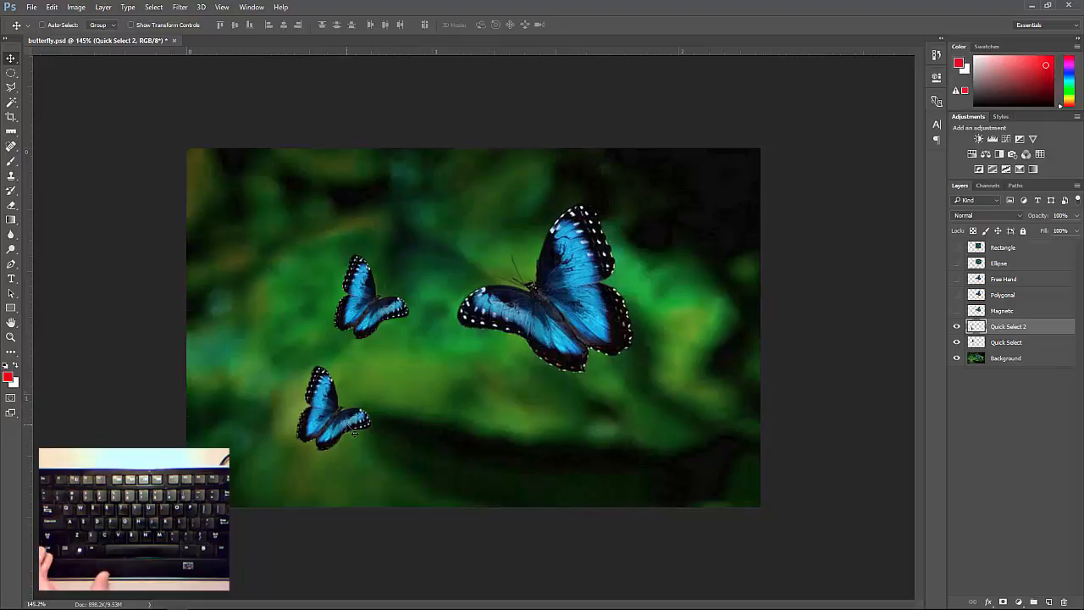
pyautogui.hotkey('ctrl', 't')
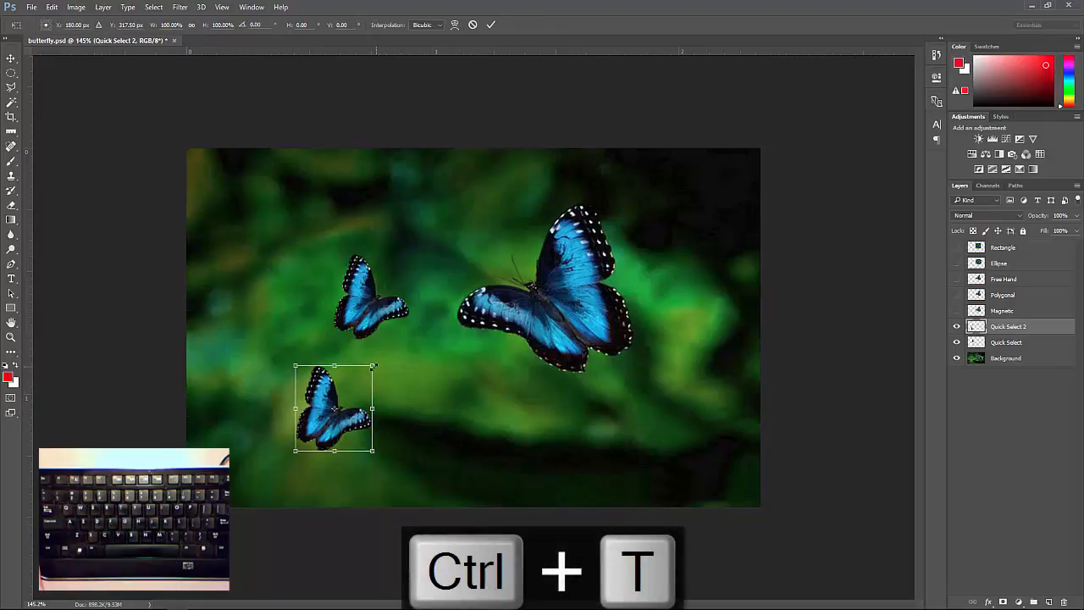
pyautogui.moveTo(383, 366); pyautogui.dragTo(430, 395)
pyautogui.moveTo(338, 413); pyautogui.dragTo(417, 398)
pyautogui.press('Return')
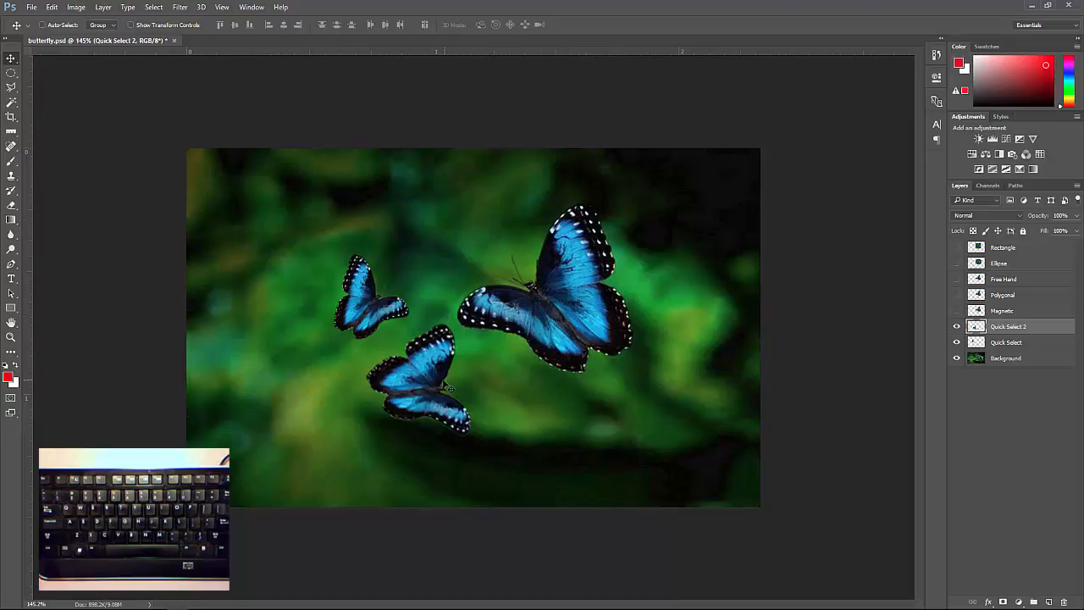
pyautogui.click(1036, 330)
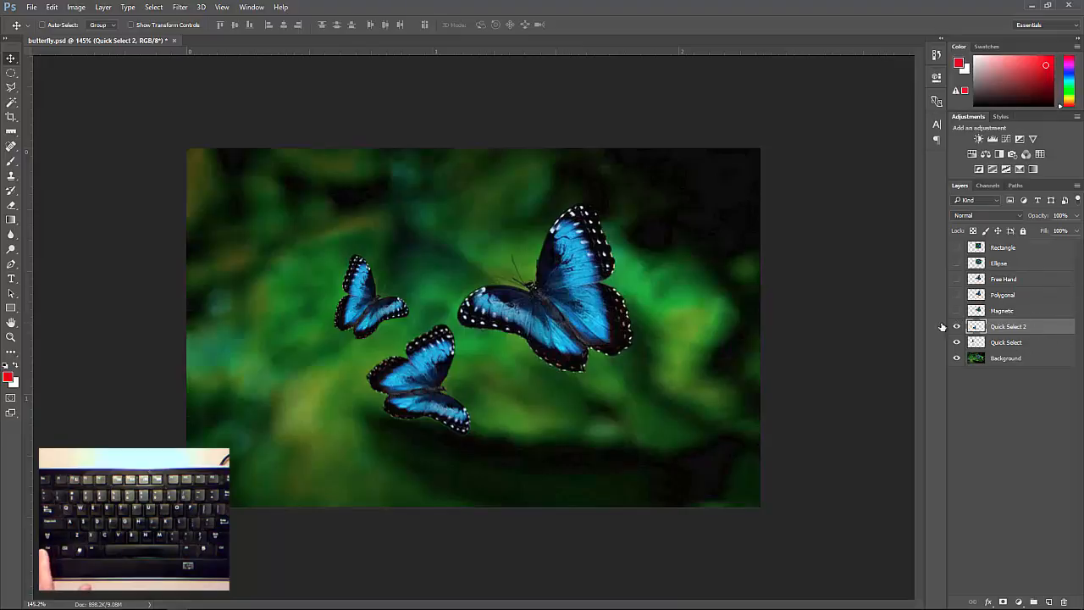
# Select the Quick Select layer by picking its small butterfly on the canvas and shift it slightly to the right
pyautogui.rightClick(356, 306)
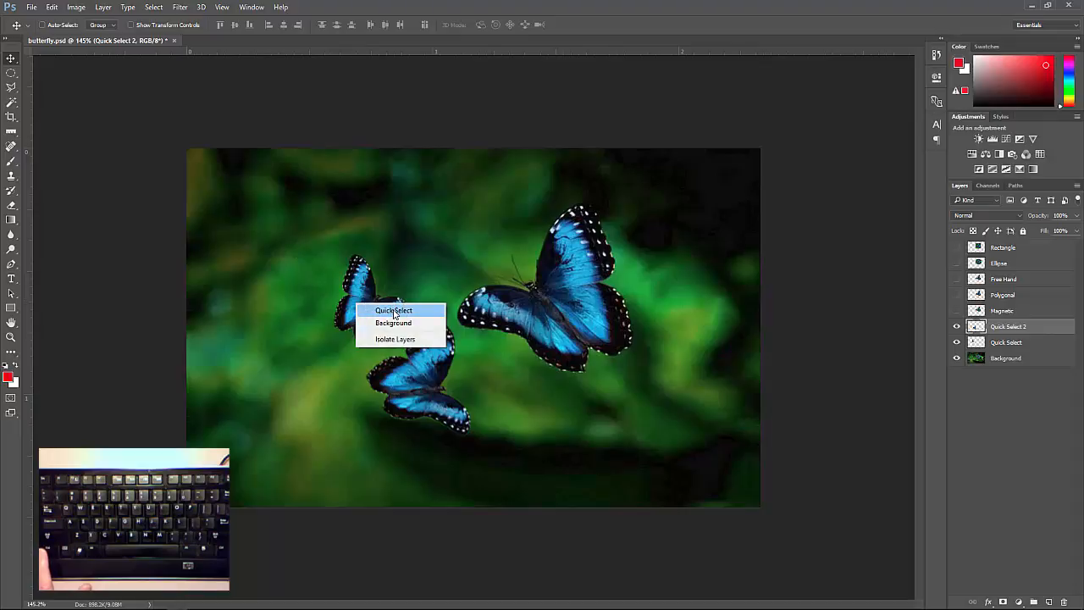
pyautogui.click(394, 312)
pyautogui.moveTo(366, 303)
pyautogui.mouseDown()
pyautogui.moveTo(323, 265)
pyautogui.moveTo(374, 303)
pyautogui.moveTo(370, 294)
pyautogui.mouseUp()
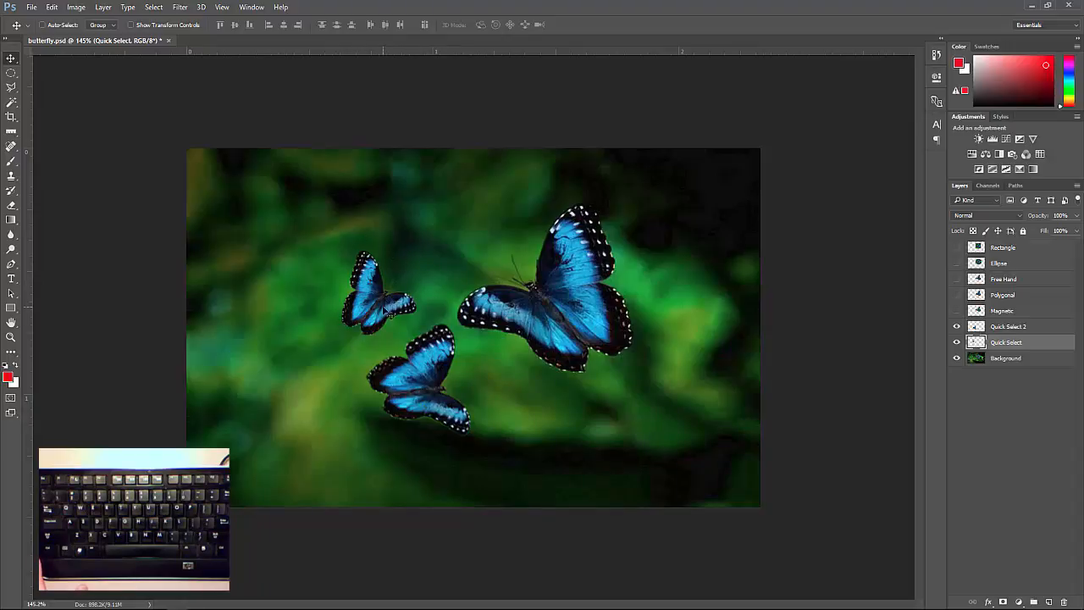
pyautogui.moveTo(386, 312)
pyautogui.mouseDown()
pyautogui.moveTo(368, 283)
pyautogui.moveTo(391, 312)
pyautogui.mouseUp()
pyautogui.press('ctrl')
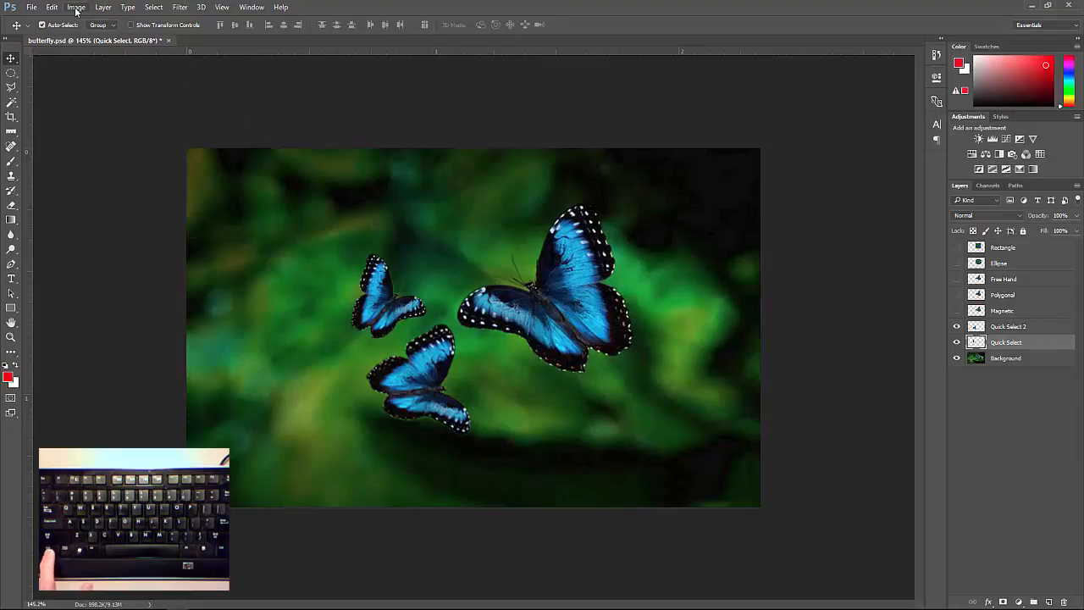
# Recolour the Quick Select butterfly pink with Hue/Saturation, using hue +105, saturation +5 and lightness -7
pyautogui.click(76, 8)
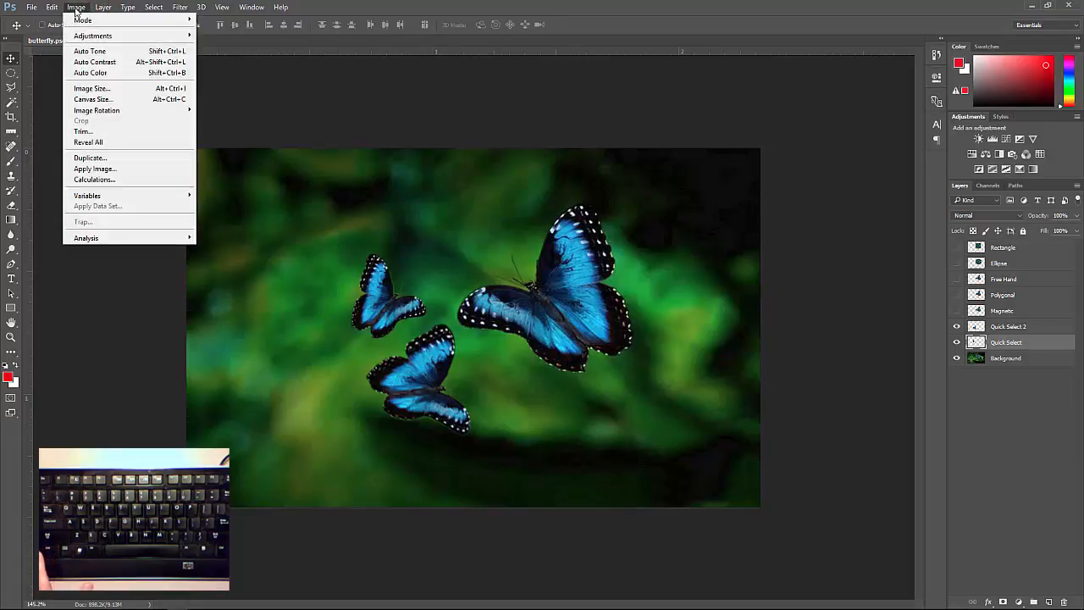
pyautogui.moveTo(82, 37)
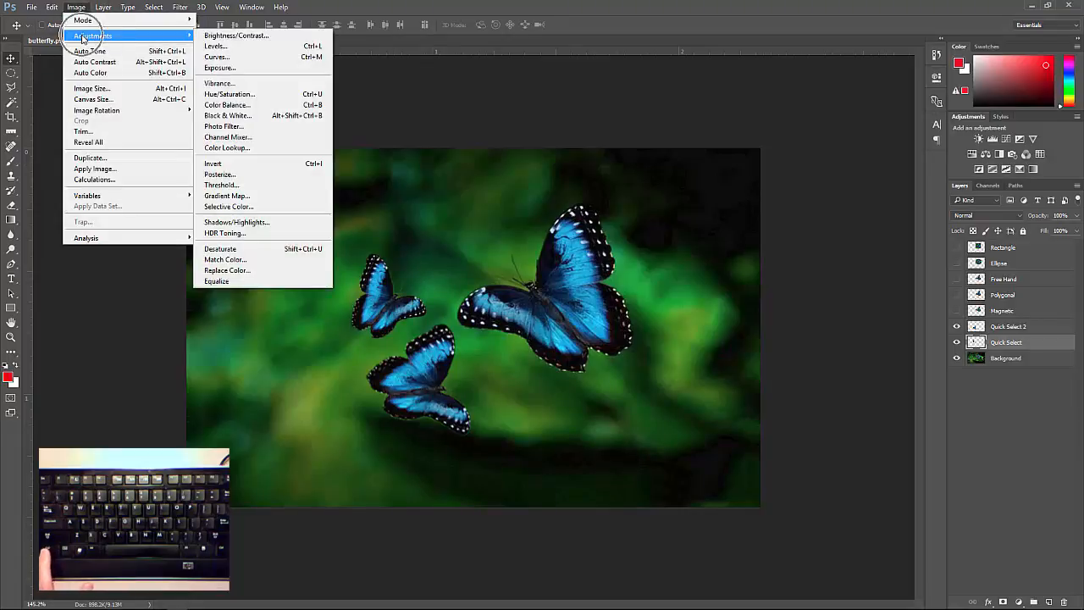
pyautogui.click(257, 94)
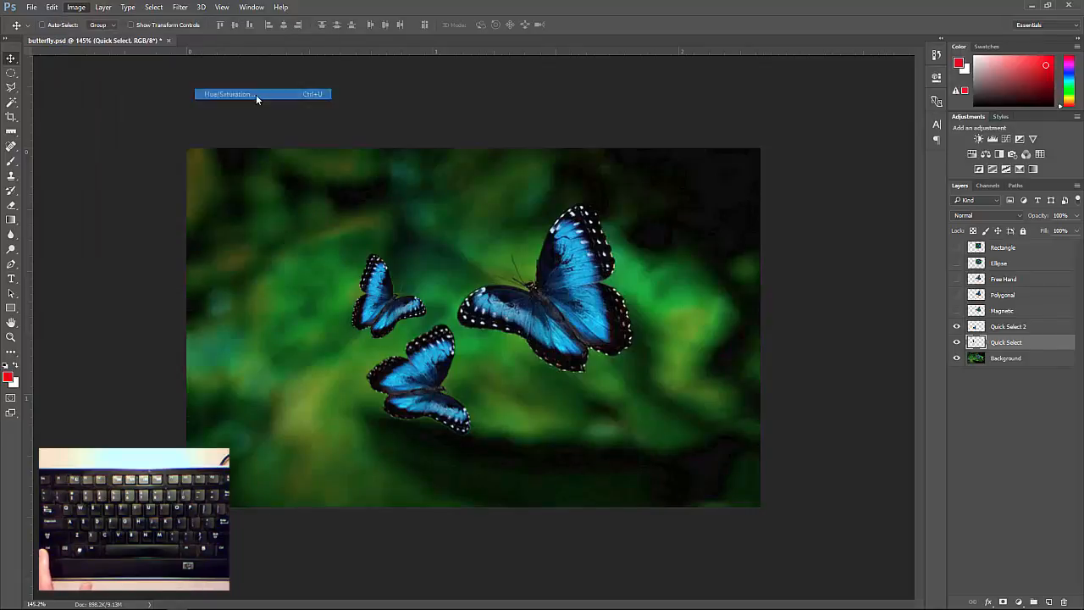
pyautogui.moveTo(805, 132); pyautogui.dragTo(770, 229)
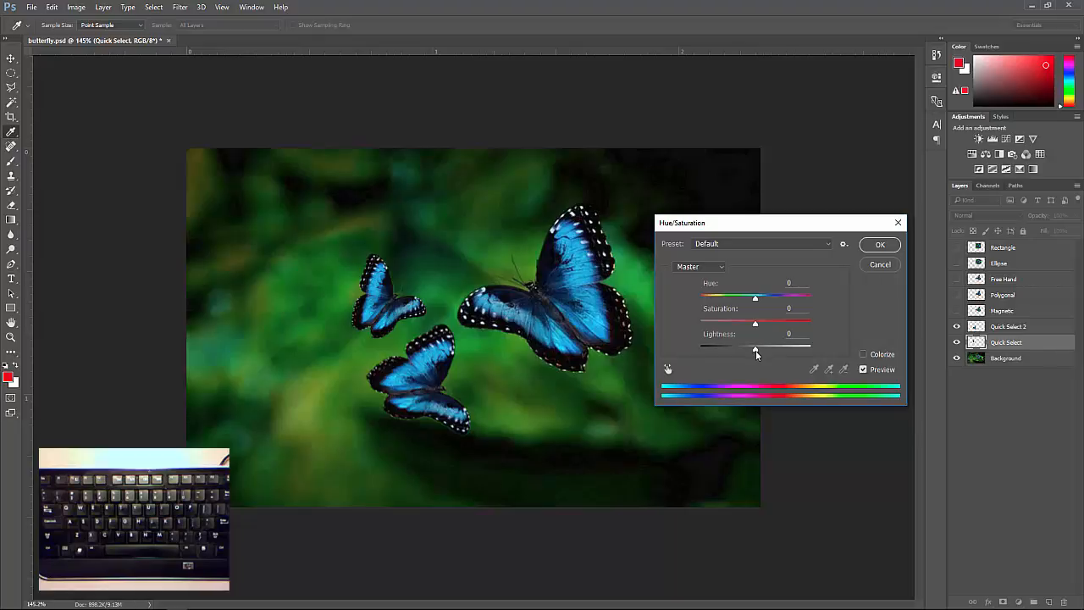
pyautogui.moveTo(756, 351)
pyautogui.mouseDown()
pyautogui.moveTo(792, 348)
pyautogui.moveTo(694, 348)
pyautogui.moveTo(808, 348)
pyautogui.moveTo(759, 351)
pyautogui.mouseUp()
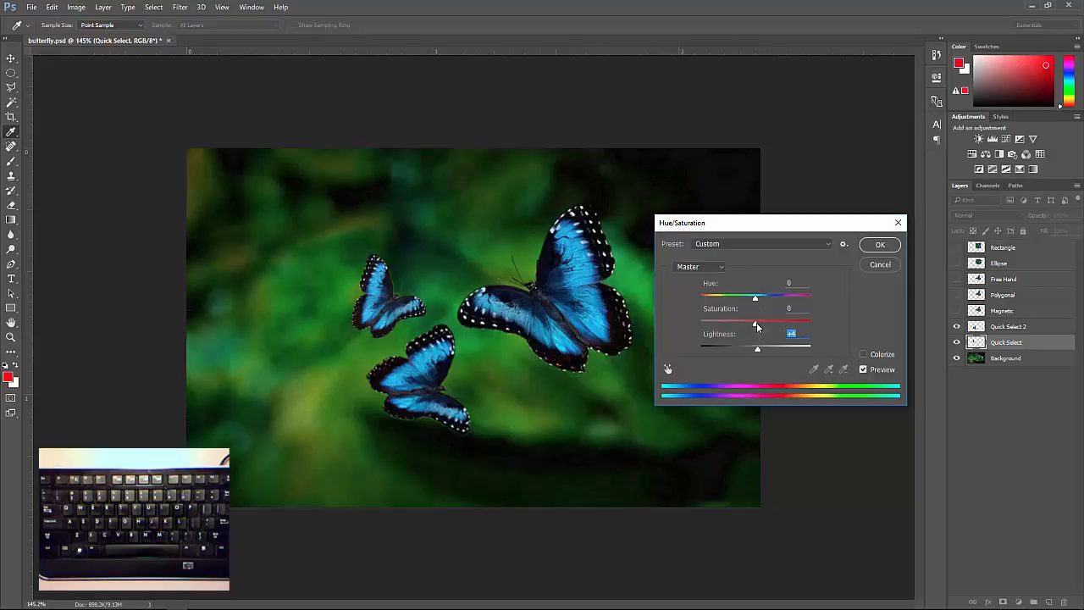
pyautogui.moveTo(755, 325); pyautogui.dragTo(754, 354)
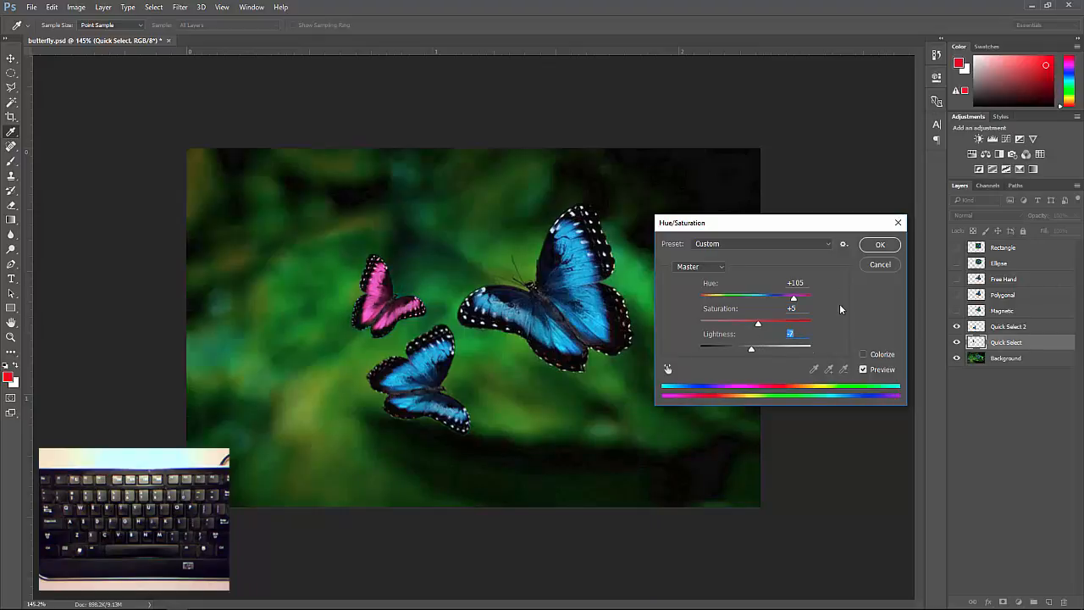
pyautogui.click(879, 245)
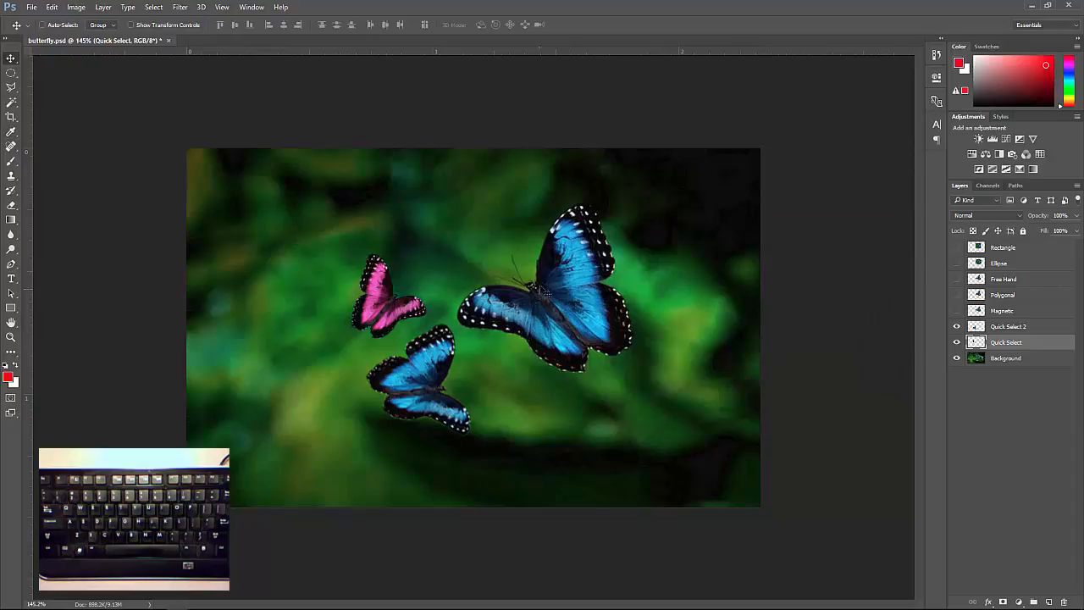
# Select the Quick Select 2 layer by picking its butterfly on the canvas and nudge it slightly right and down
pyautogui.rightClick(425, 378)
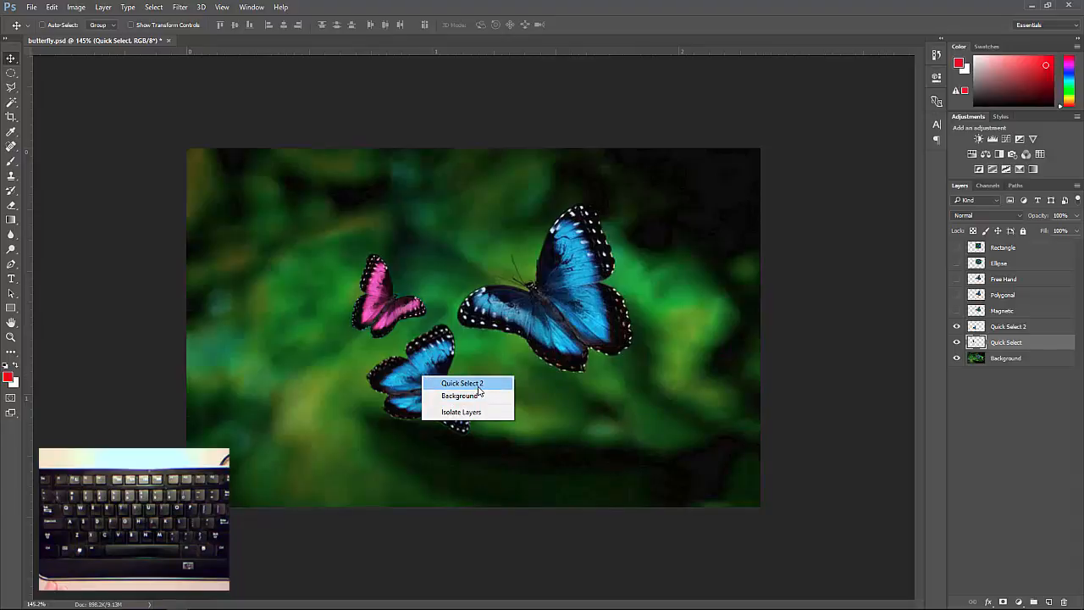
pyautogui.click(461, 383)
pyautogui.moveTo(424, 382)
pyautogui.mouseDown()
pyautogui.moveTo(447, 396)
pyautogui.moveTo(433, 383)
pyautogui.mouseUp()
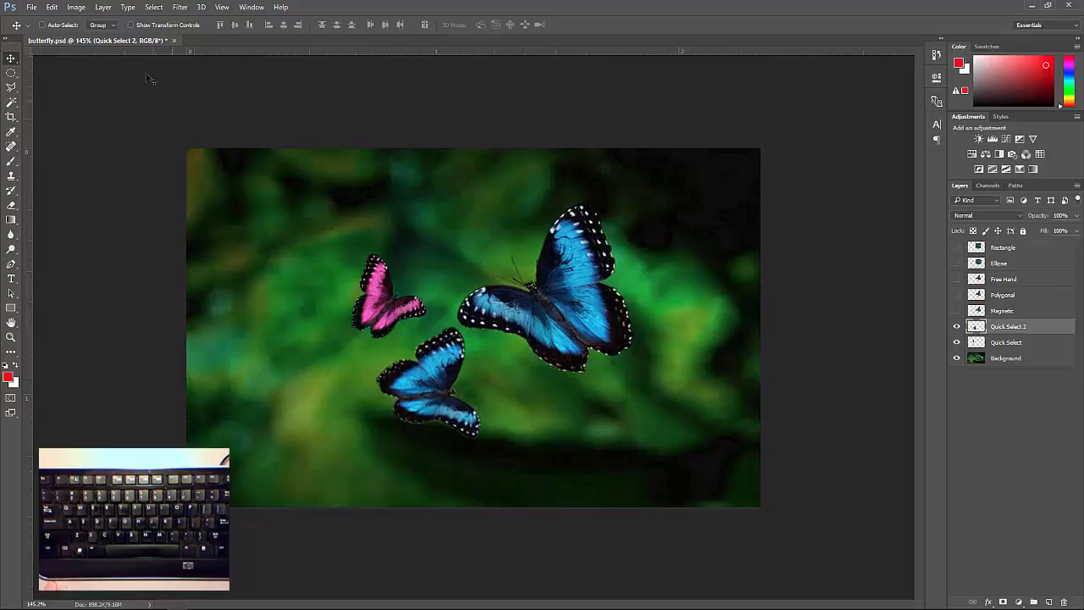
# Recolour the Quick Select 2 butterfly yellow with Hue/Saturation, using hue -150, a higher saturation and a slight lightness adjustment
pyautogui.click(76, 7)
pyautogui.moveTo(80, 39)
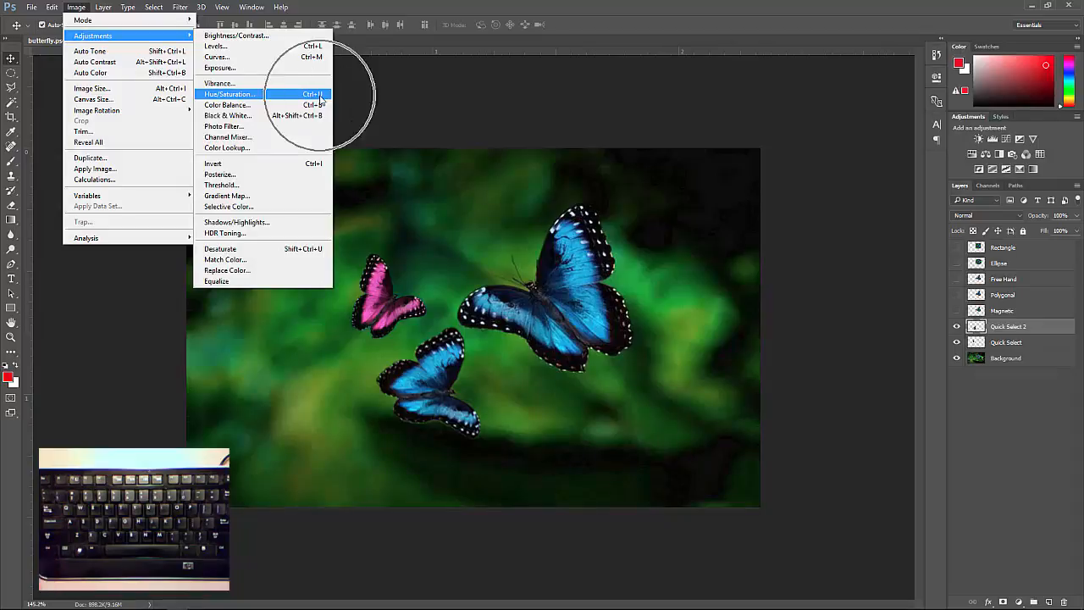
pyautogui.click(249, 93)
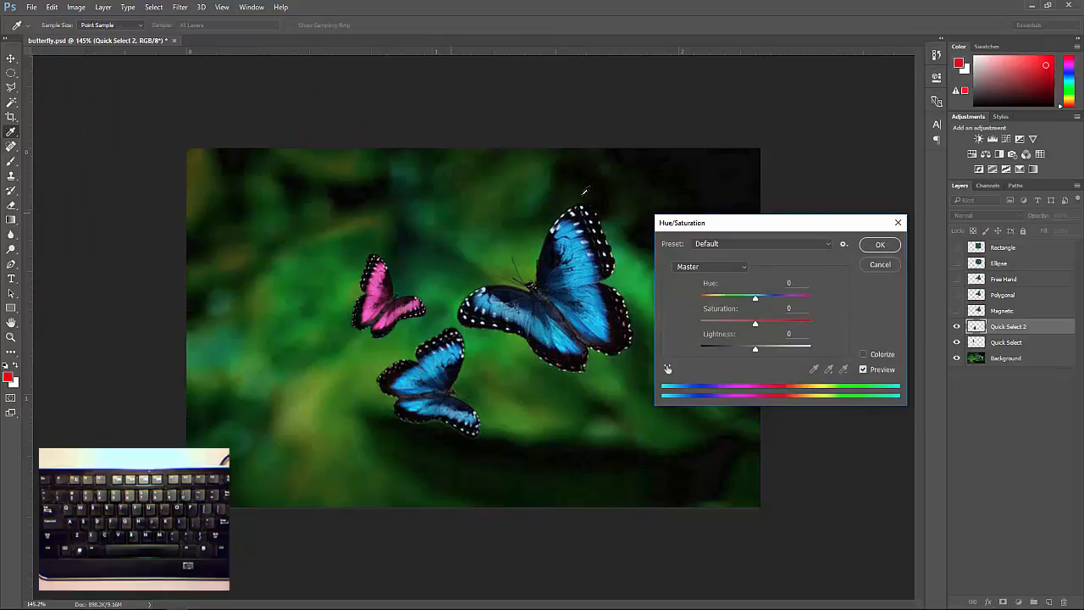
pyautogui.moveTo(757, 302); pyautogui.dragTo(707, 302)
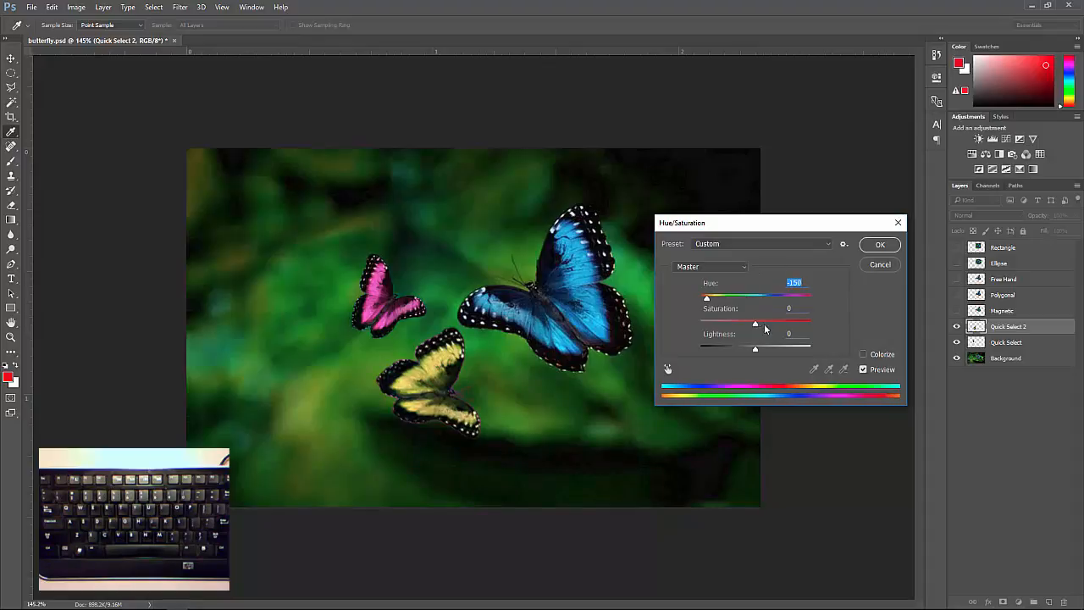
pyautogui.moveTo(765, 329); pyautogui.dragTo(753, 350)
pyautogui.click(881, 246)
pyautogui.press('v')
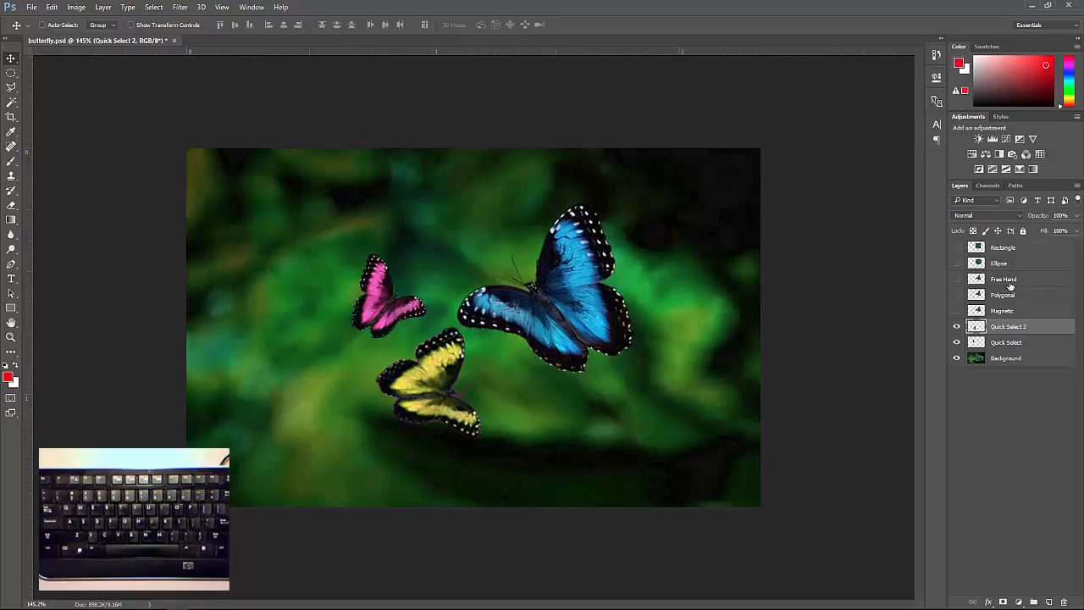
# Show and select the Magnetic layer and move its blue butterfly to the lower-left area of the image
pyautogui.click(957, 311)
pyautogui.moveTo(570, 313); pyautogui.dragTo(319, 403)
pyautogui.click(1041, 313)
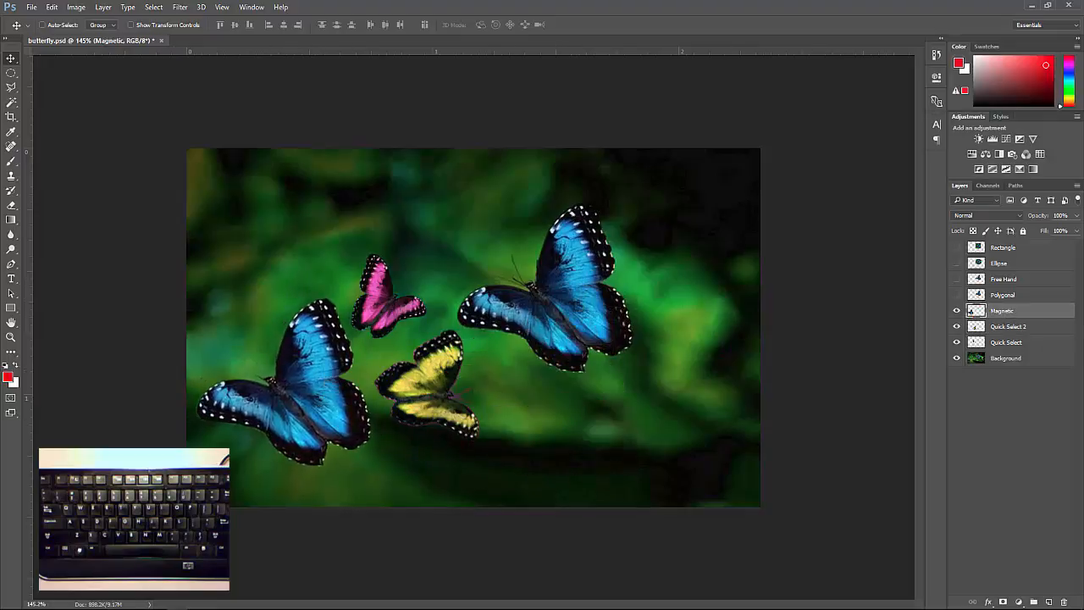